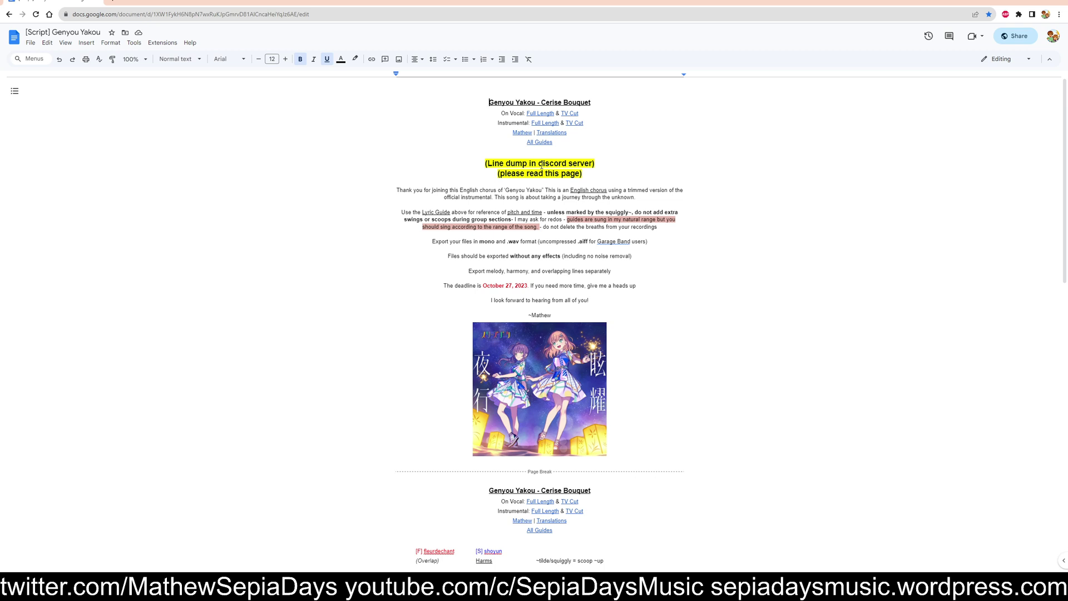
Step: Review the recording instructions and the lyric table with line assignments and comments in the Genyou Yakou script
scroll(580, 190, down, 8)
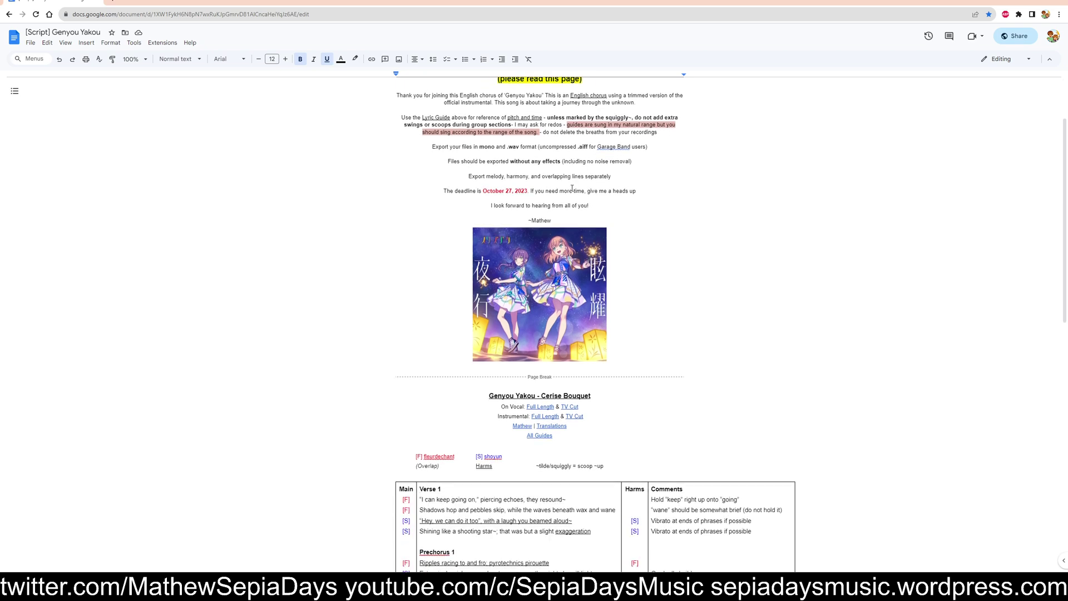
scroll(567, 179, up, 1)
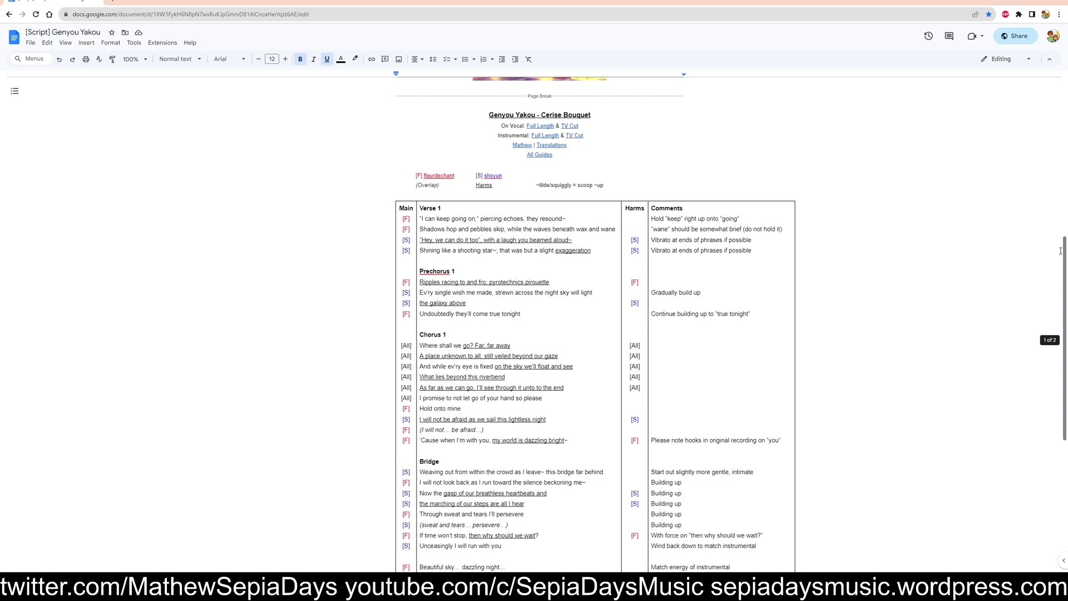
scroll(908, 245, up, 7)
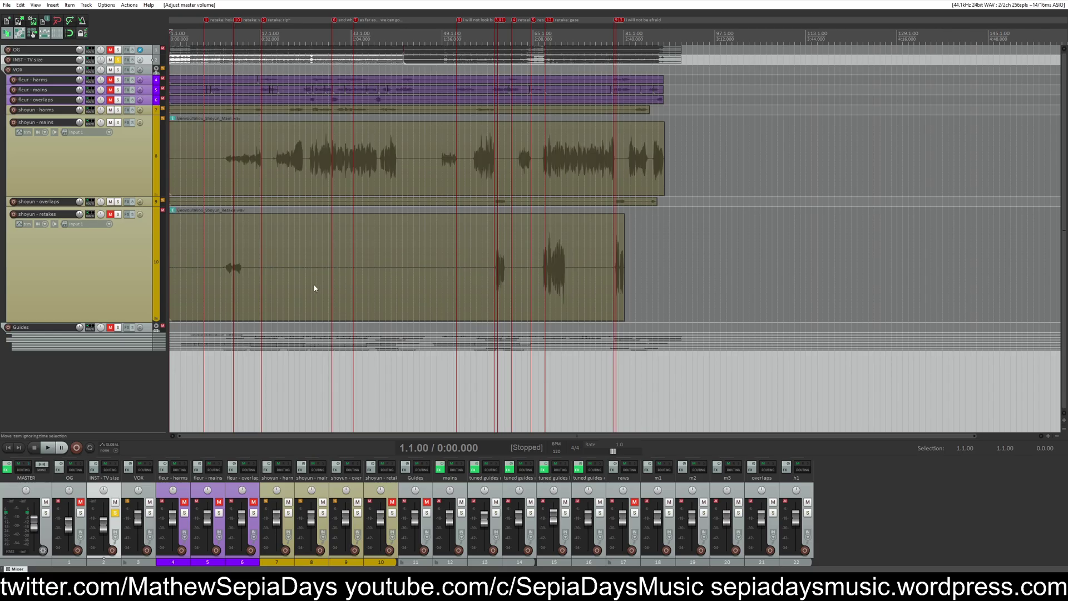
Step: In REAPER, unsolo the INST - TV size track during playback and play from shortly before shoyun's first vocal line
key(space)
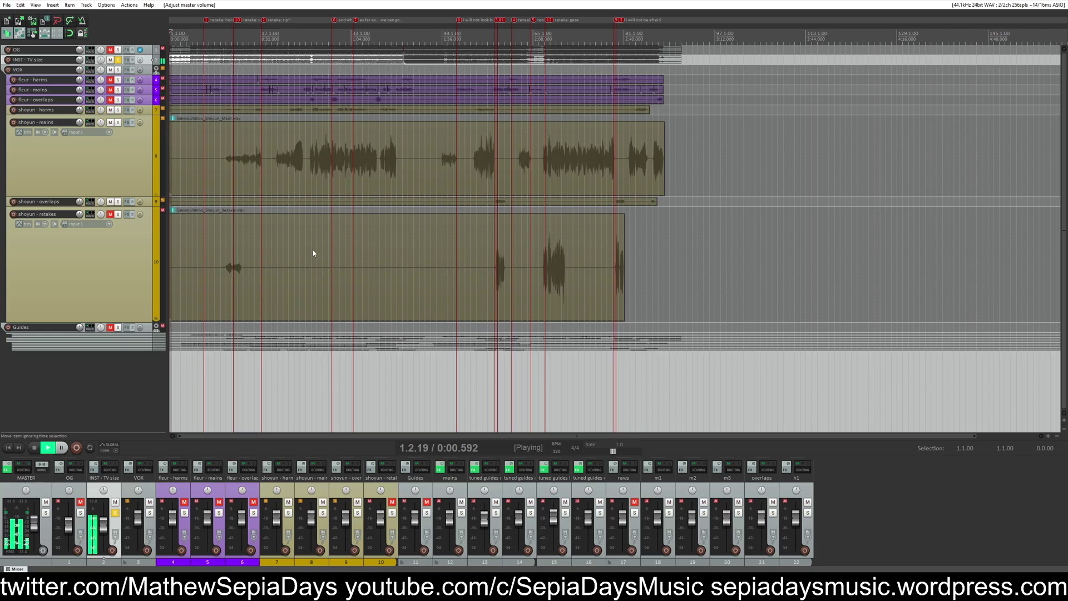
double_click(33, 529)
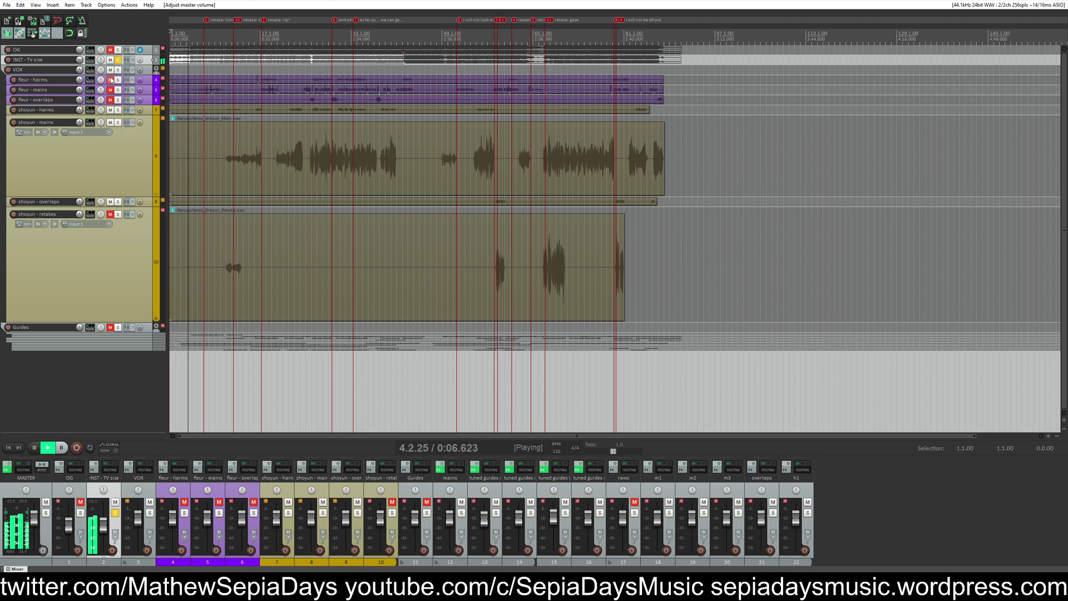
click(118, 60)
scroll(269, 139, up, 2)
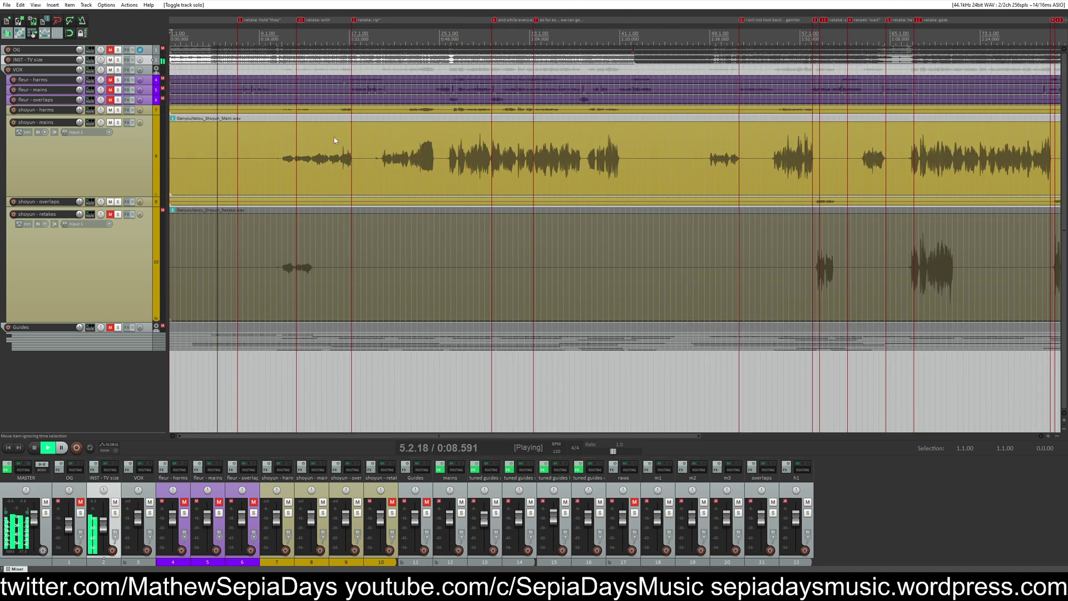
scroll(333, 137, up, 2)
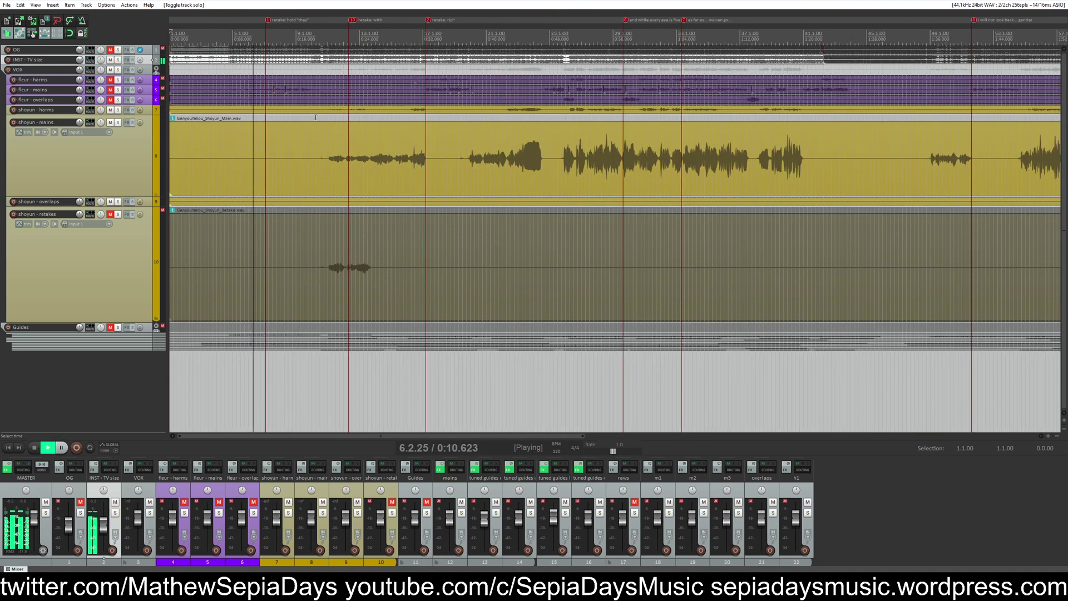
click(316, 117)
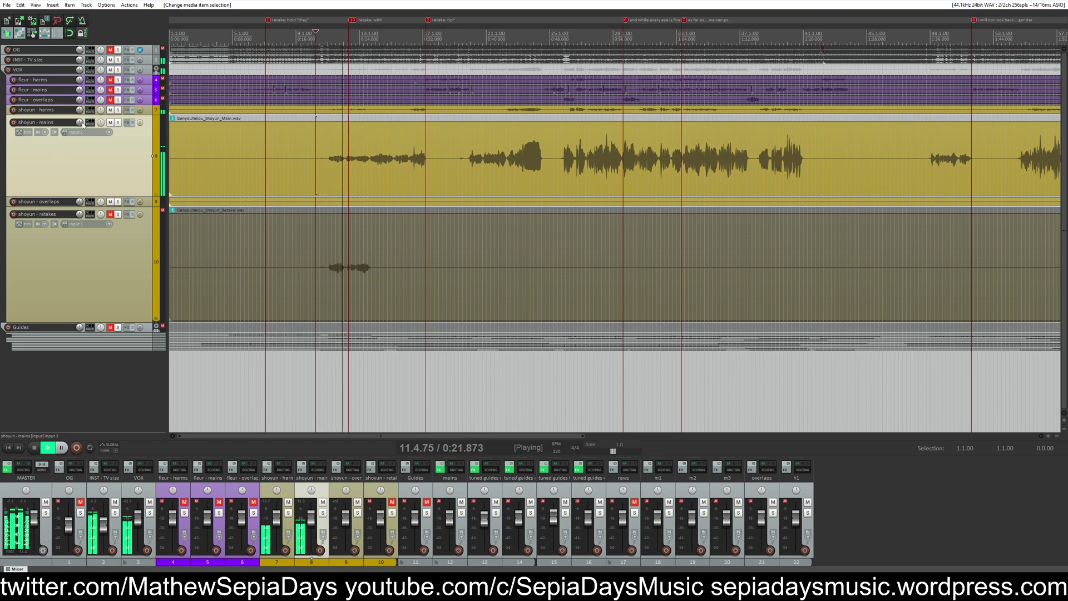
Step: Raise the shoyun - mains track volume to about +10.7 dB while listening to the first verse
mouse_move(83, 124)
scroll(84, 124, up, 10)
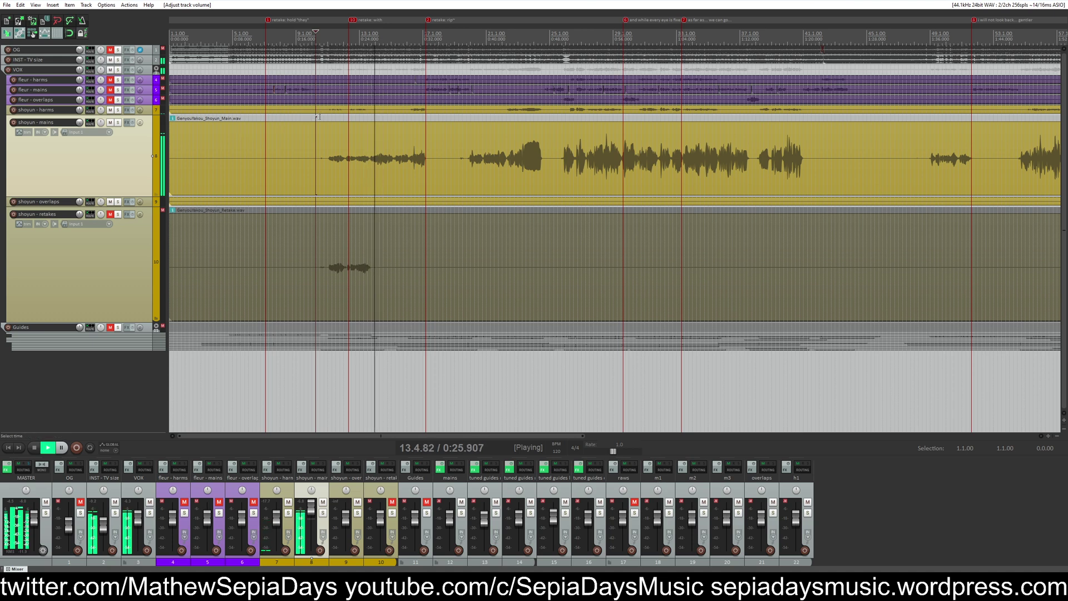
scroll(371, 134, up, 2)
click(463, 117)
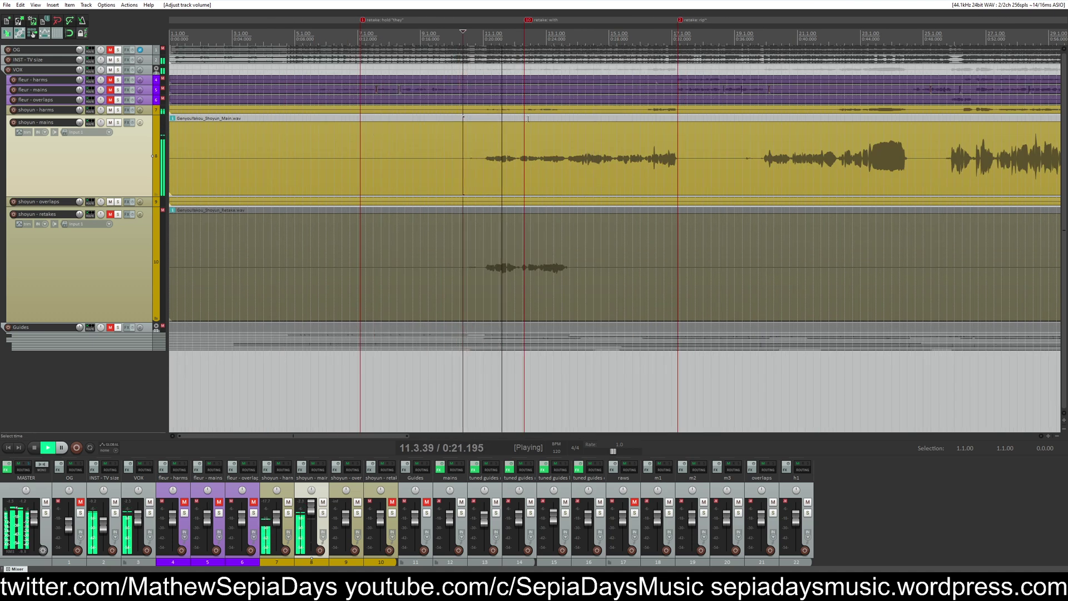
scroll(608, 162, up, 2)
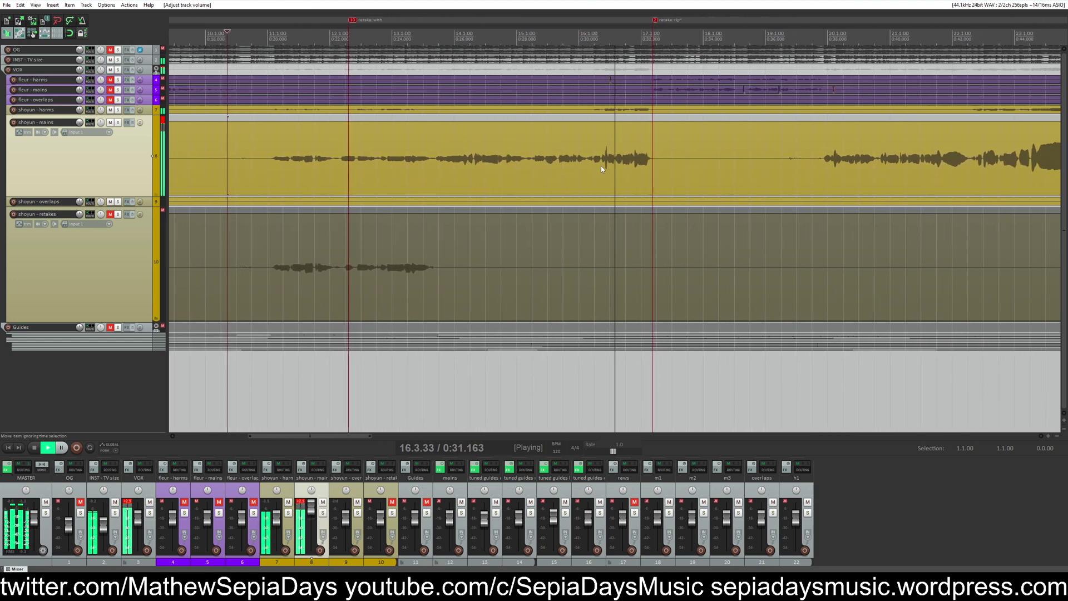
key(space)
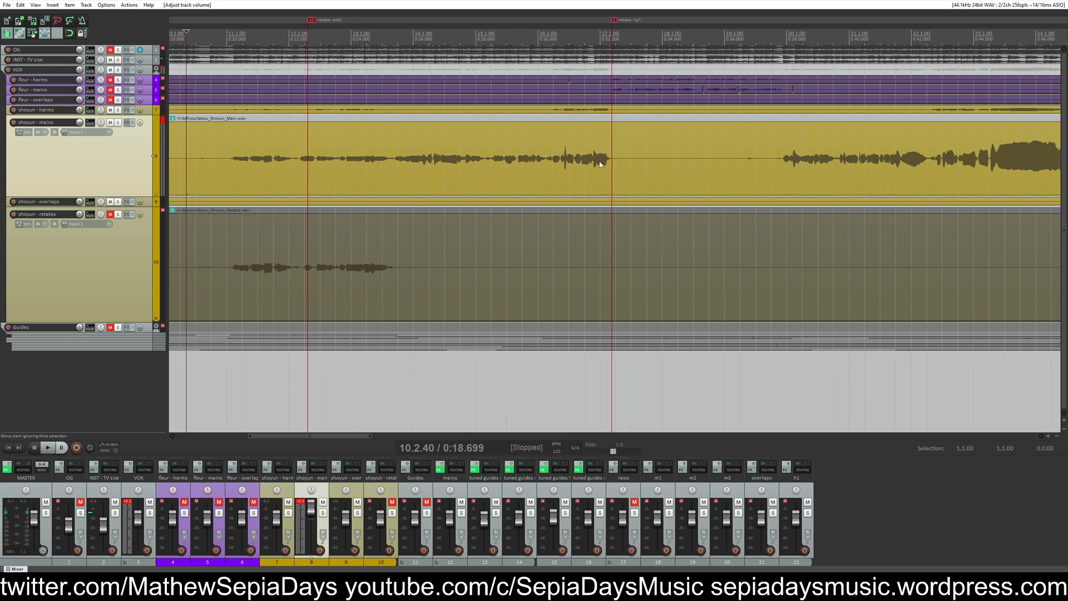
Step: Listen again to shoyun's opening main line, starting playback at 10.4.89
click(290, 167)
scroll(309, 167, up, 2)
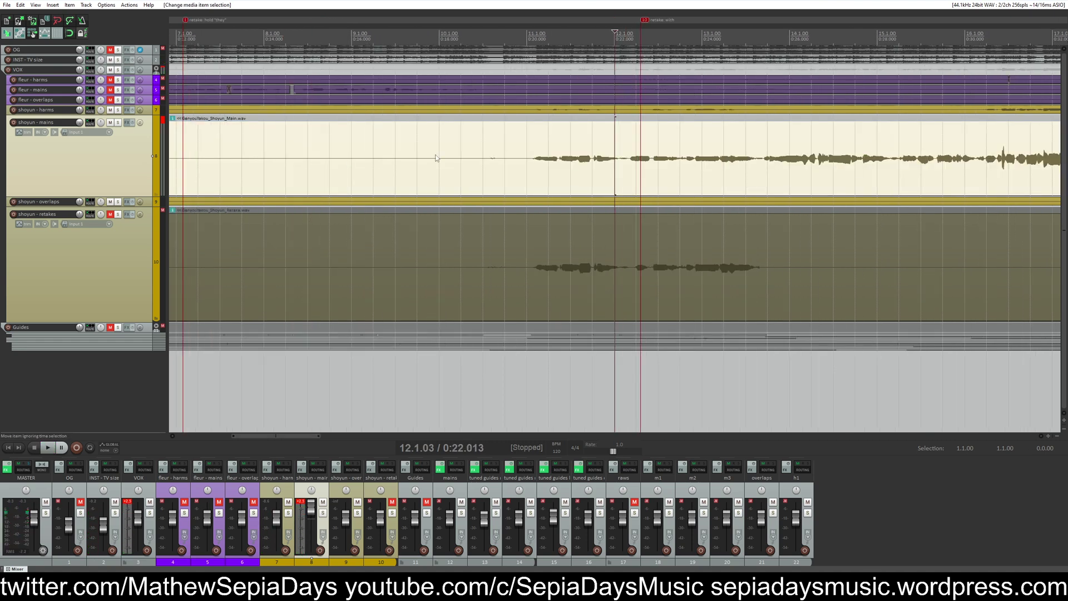
click(525, 164)
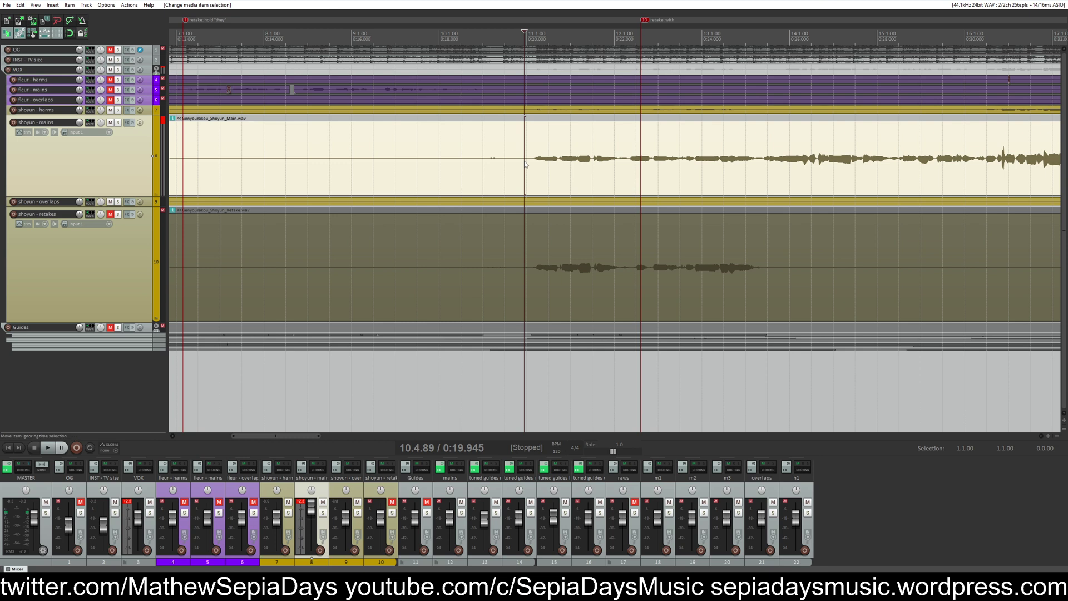
key(space)
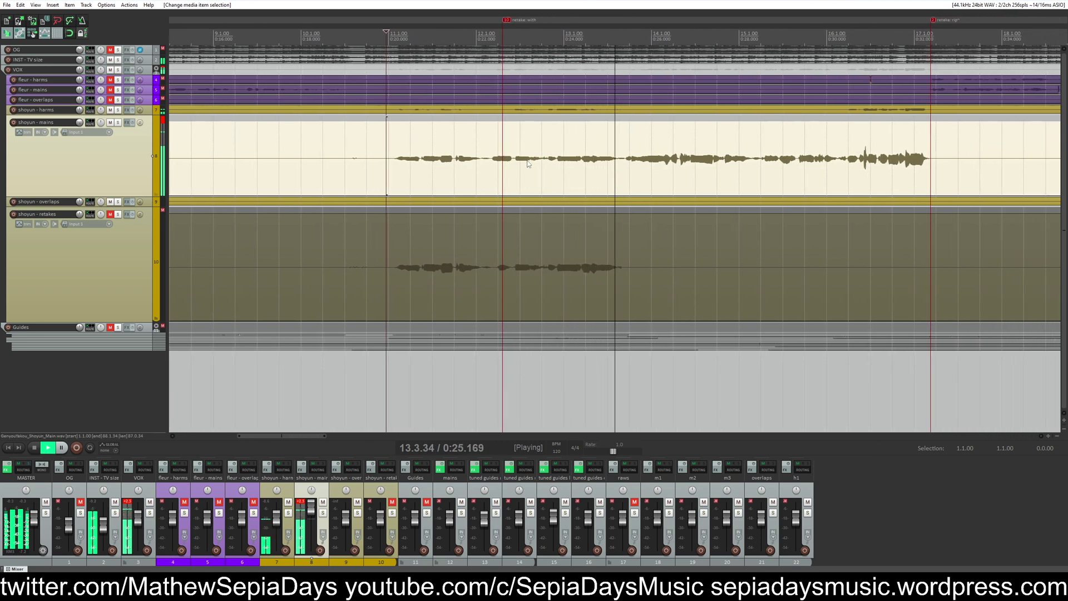
key(space)
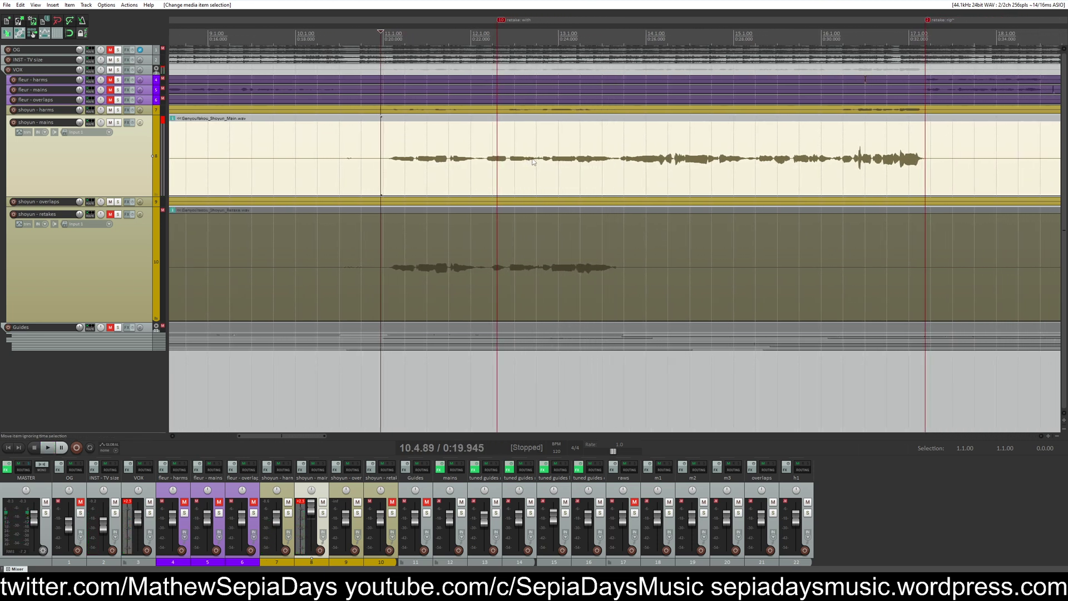
Step: Enlarge the INST - TV size track and place the cursor at the onset of shoyun's main note near the "retake with" marker
drag(56, 64, 55, 168)
click(502, 88)
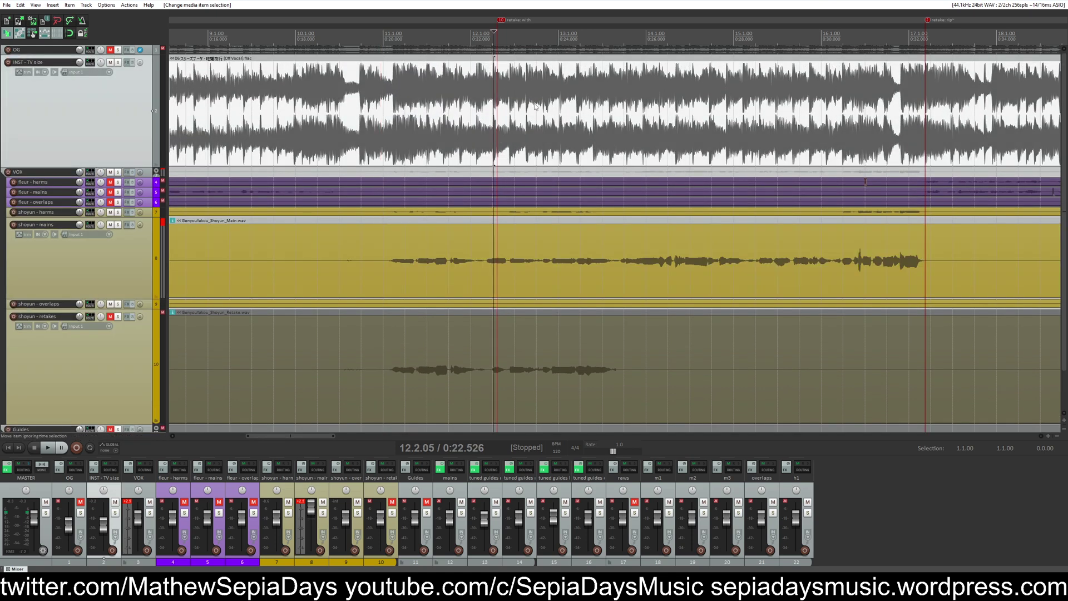
scroll(608, 165, up, 5)
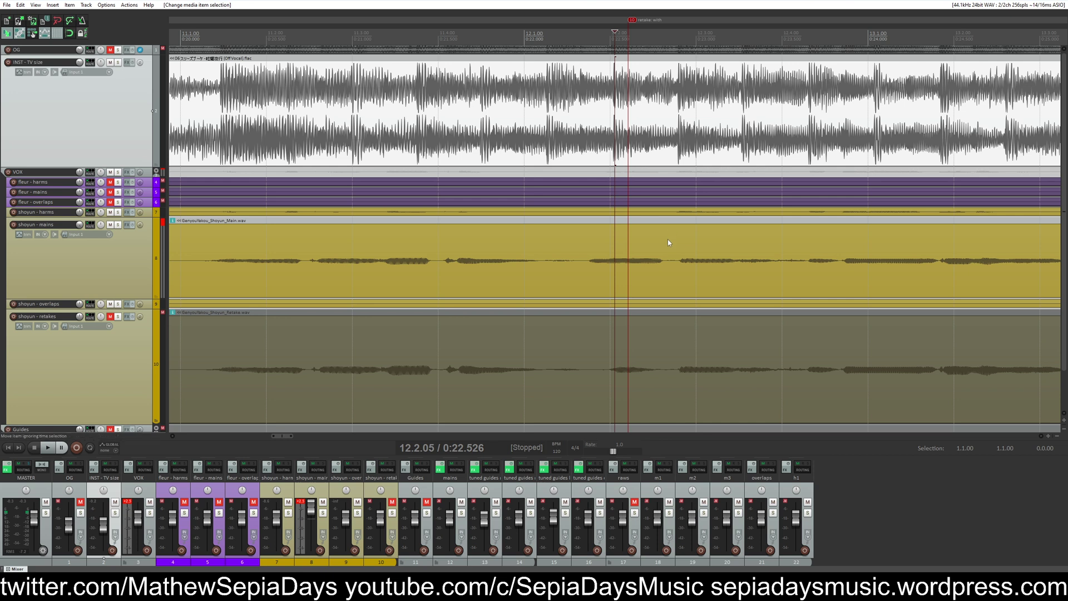
click(587, 261)
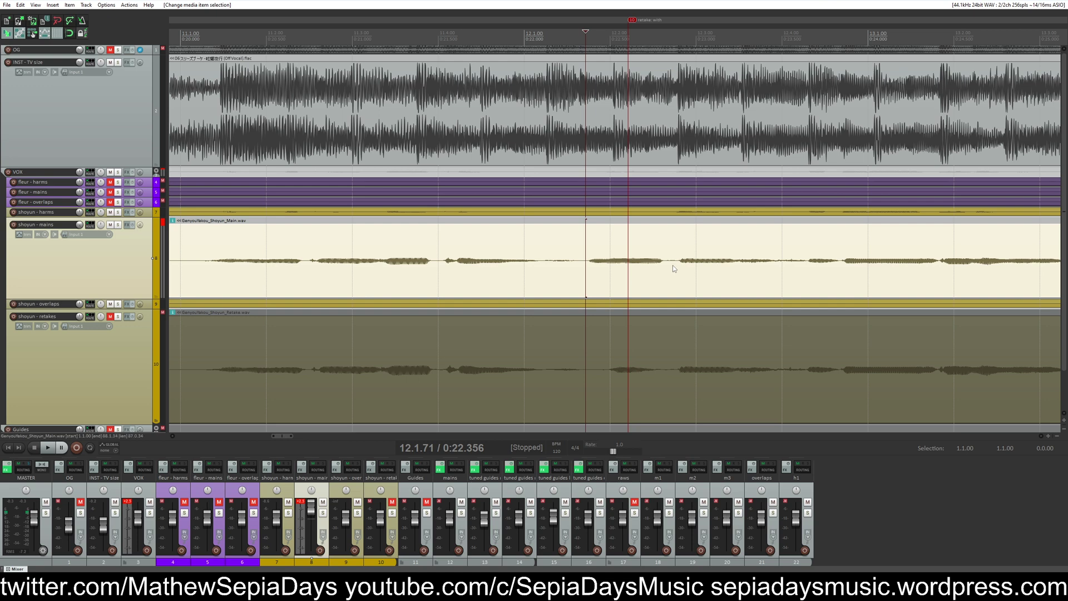
Step: Listen to shoyun's mains from the prechorus entrance through the first chorus, checking the phrases against the instrumental
scroll(673, 267, down, 5)
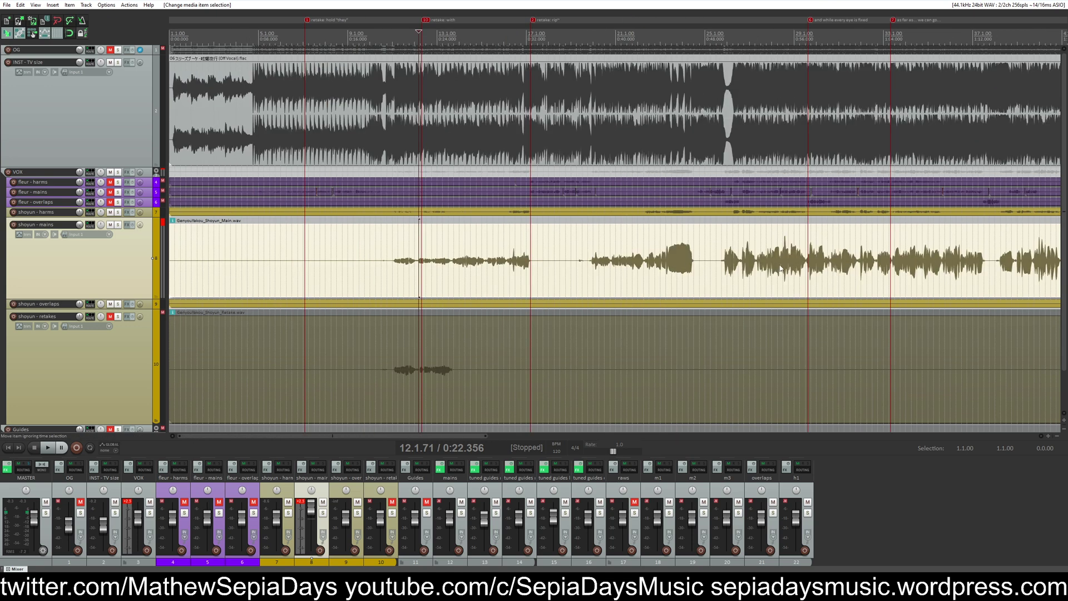
click(588, 266)
key(space)
scroll(612, 262, up, 5)
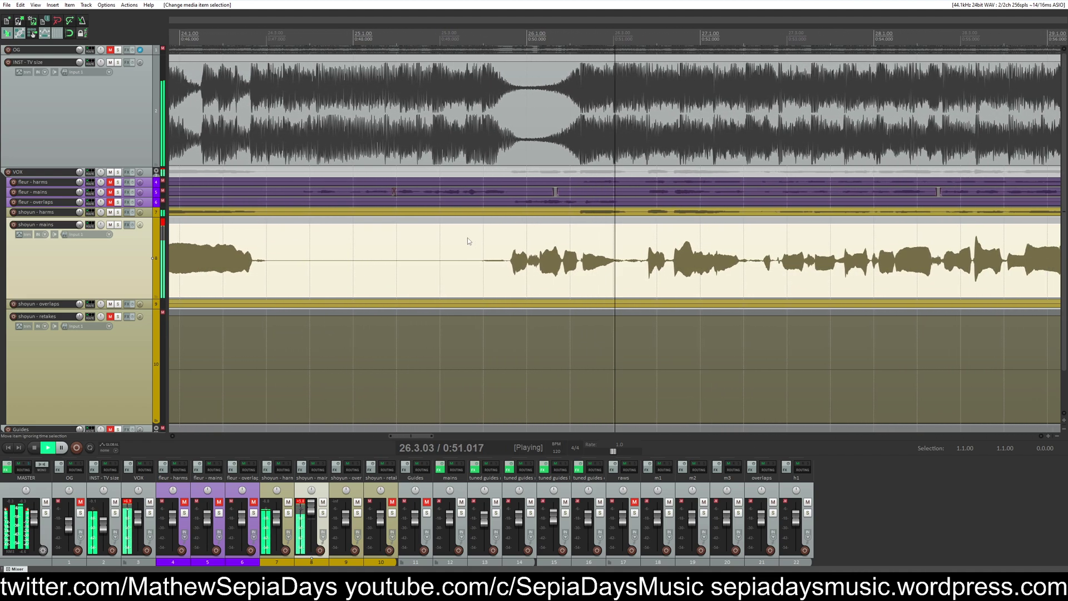
scroll(493, 242, down, 4)
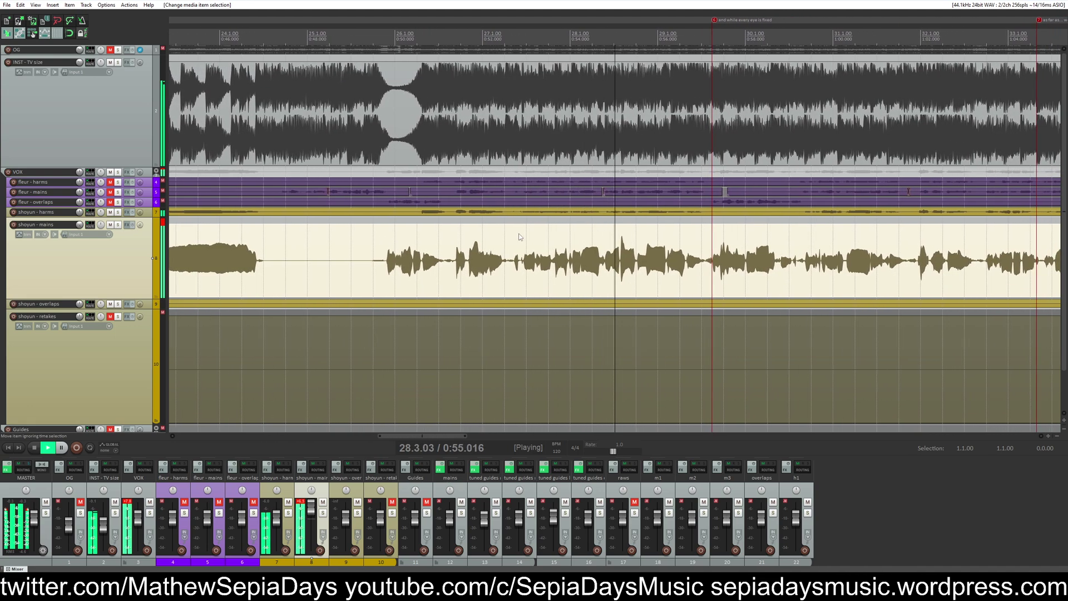
scroll(657, 241, down, 3)
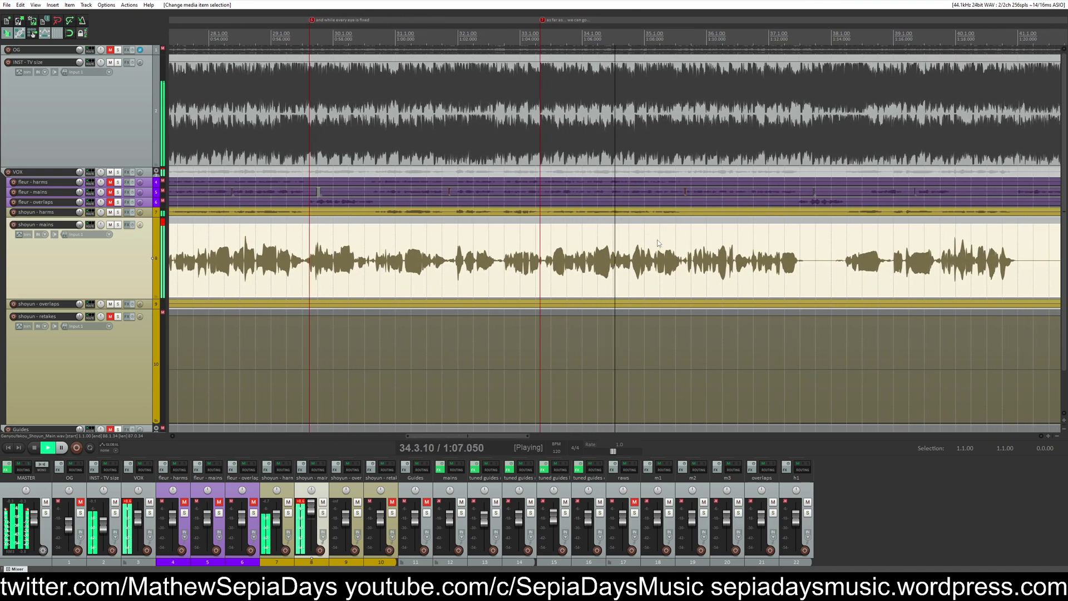
Step: Lower the shoyun - mains track volume slightly during playback
mouse_move(79, 225)
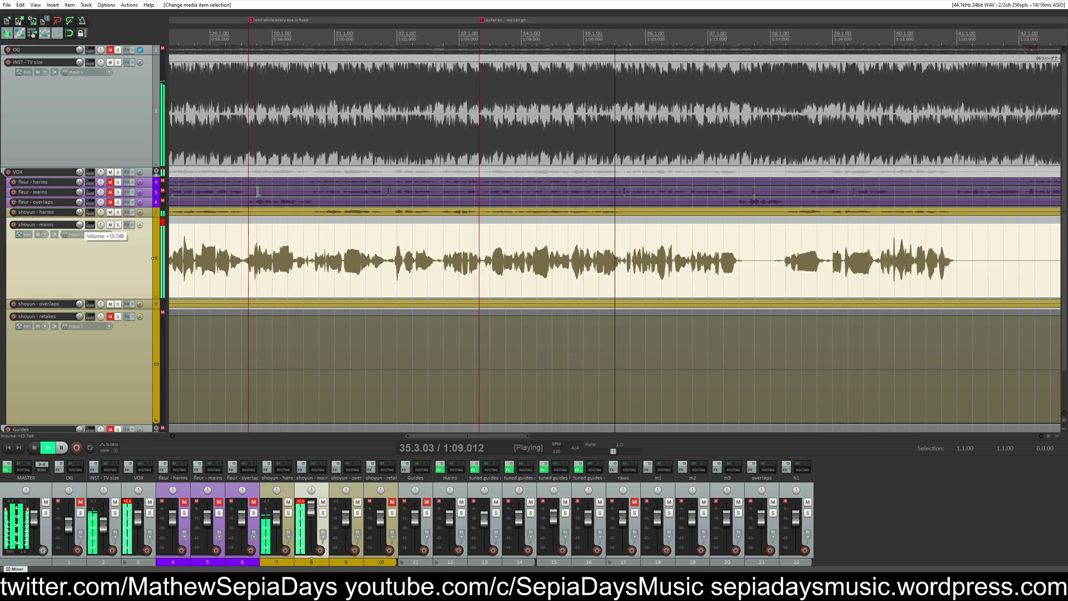
scroll(79, 225, down, 2)
drag(79, 225, 79, 227)
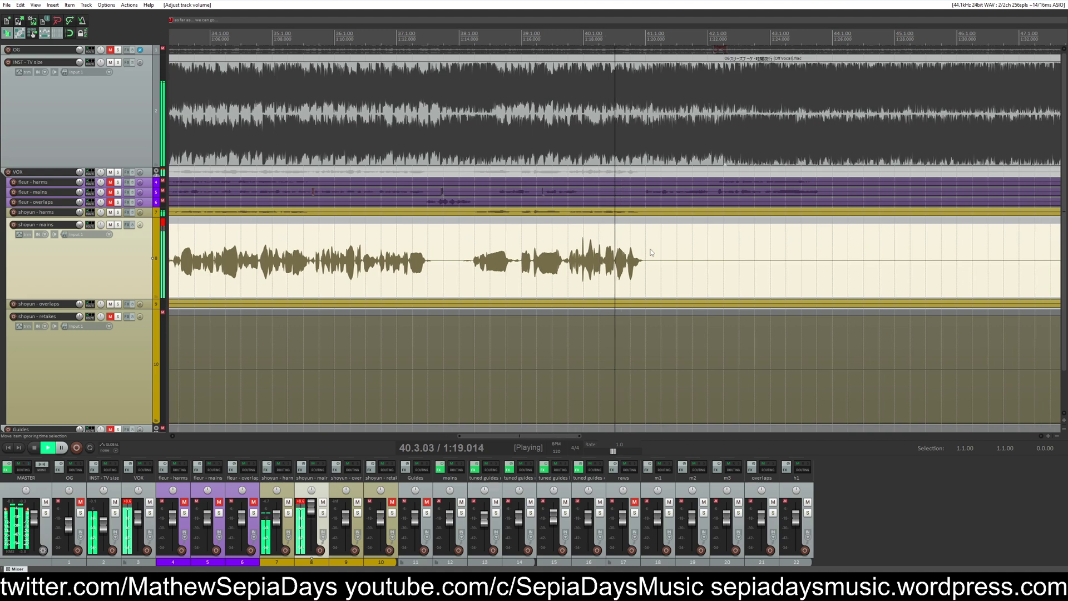
Step: Listen to shoyun's bridge lines, starting playback after the instrumental break that follows the first chorus
scroll(685, 243, down, 4)
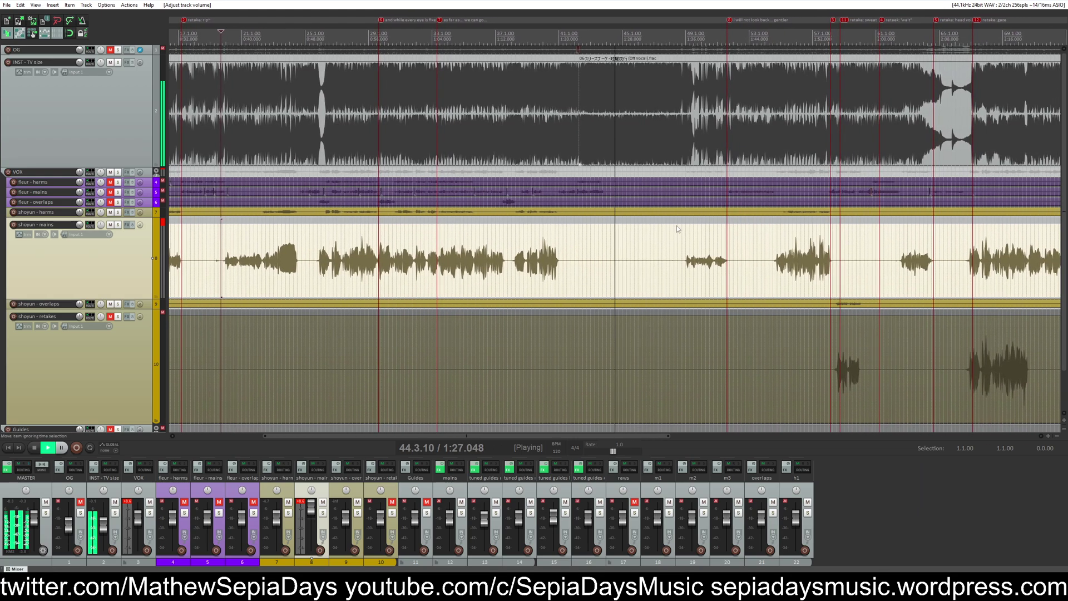
click(668, 222)
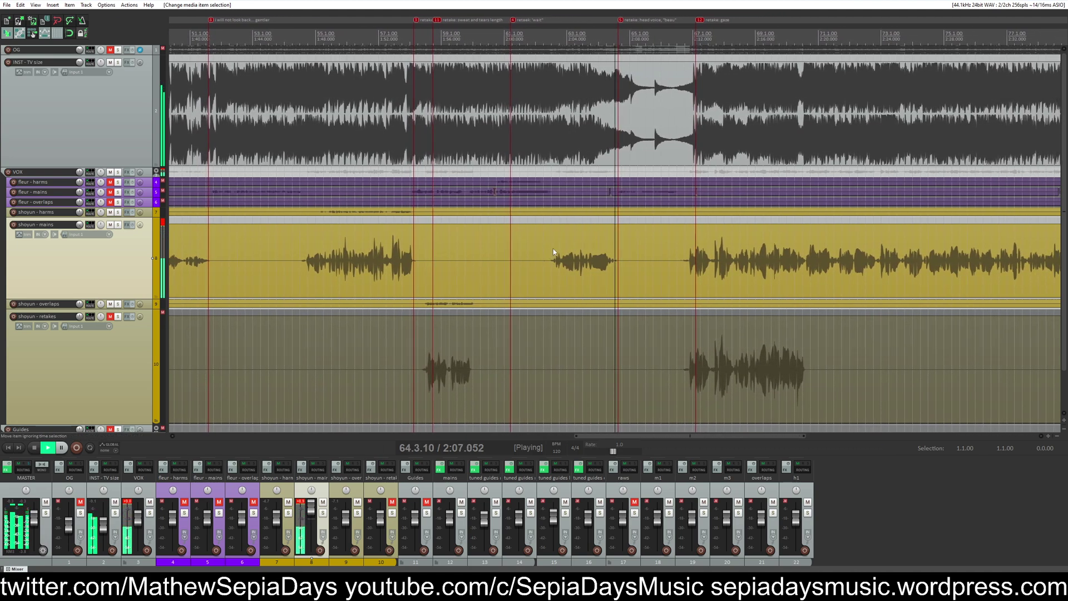
key(space)
Step: Enlarge the shoyun - overlaps track and focus on its overlap phrase around bar 58
click(405, 272)
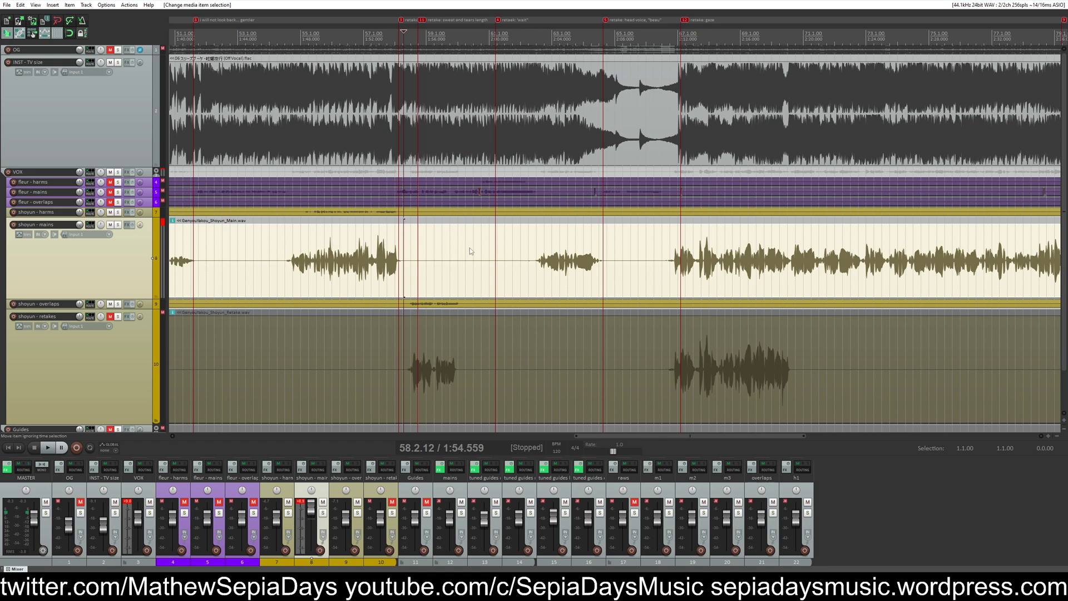
click(141, 310)
click(495, 292)
scroll(504, 287, up, 3)
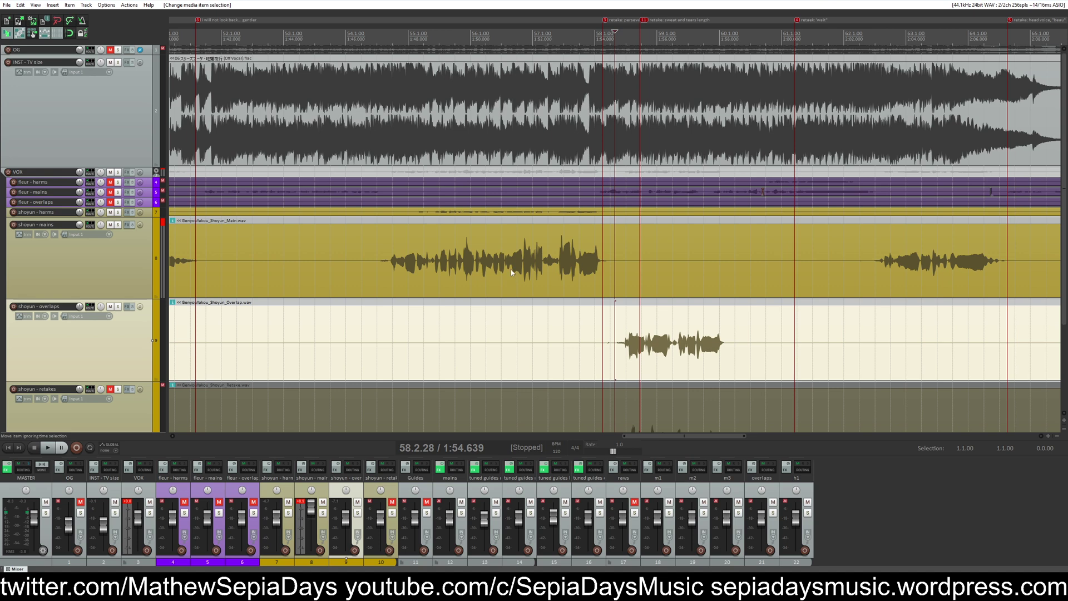
scroll(618, 231, up, 4)
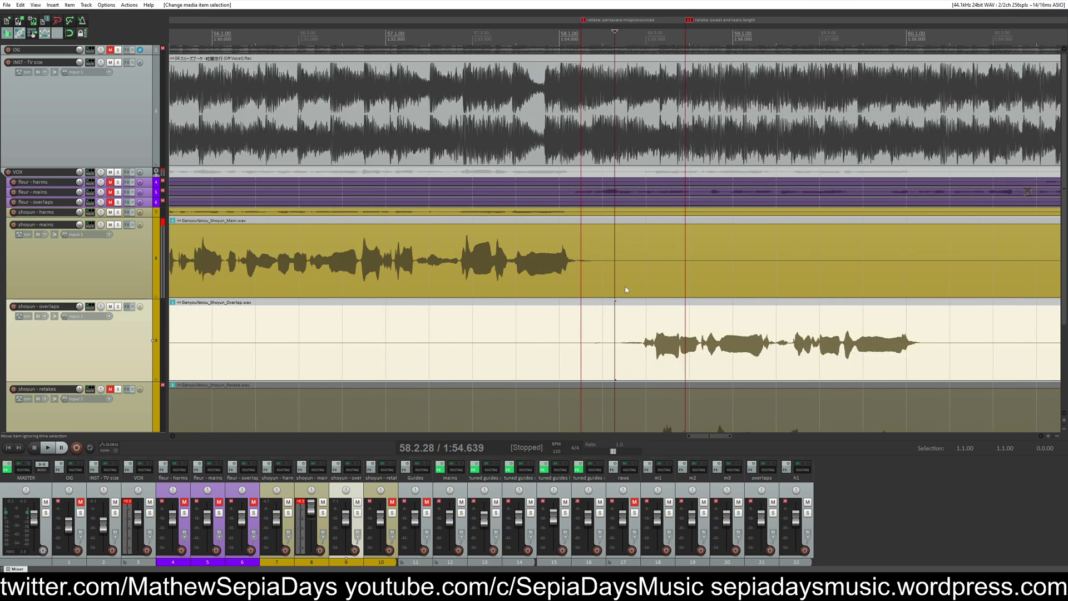
Step: Listen to the shoyun overlap phrase at the sweat and tears length marker, starting at 58.2.29
click(633, 317)
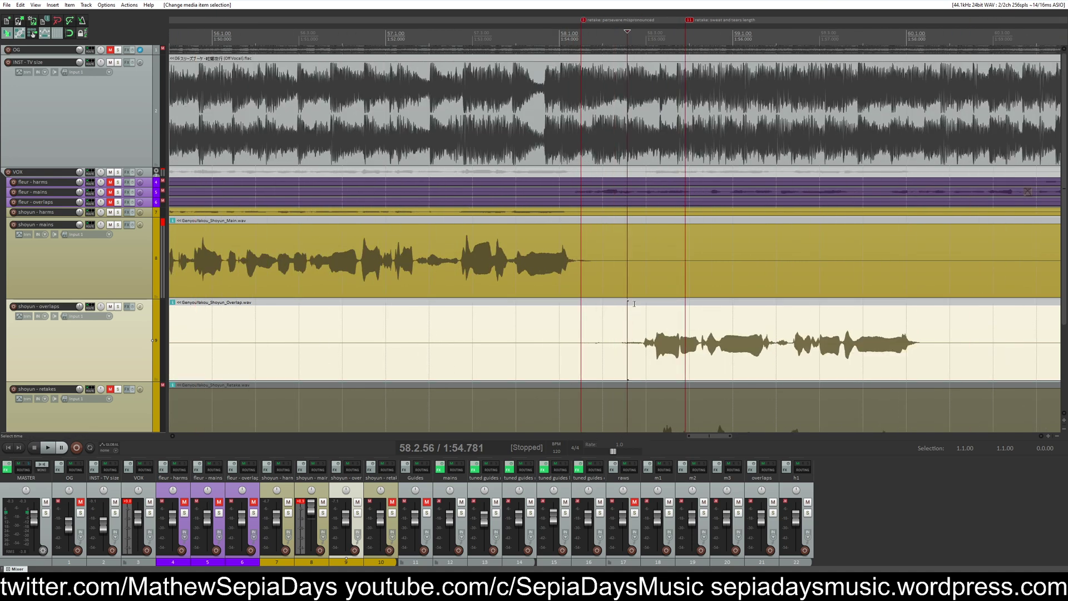
click(616, 332)
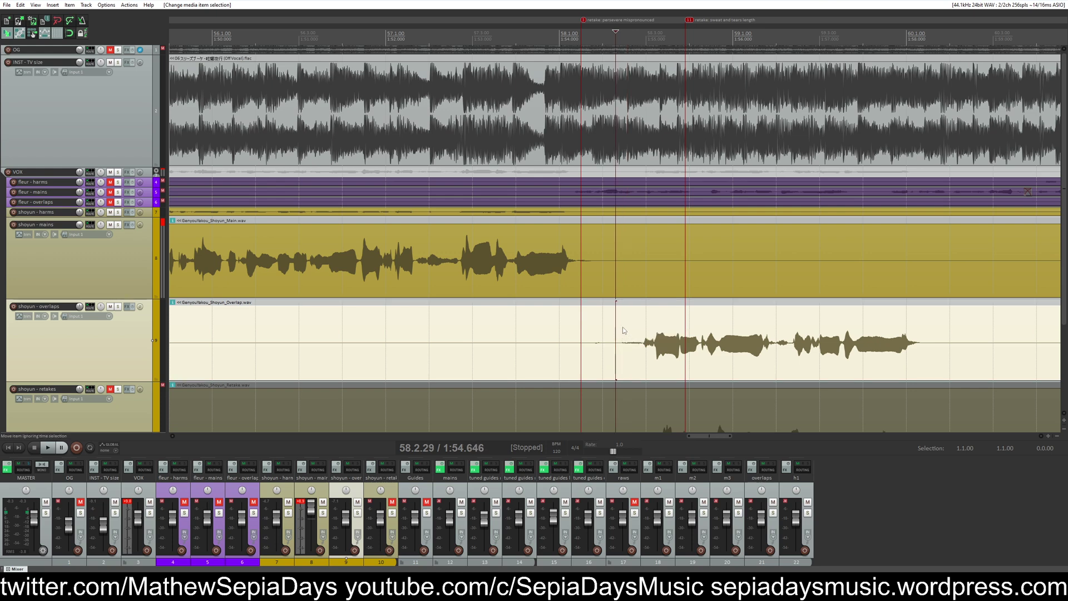
key(space)
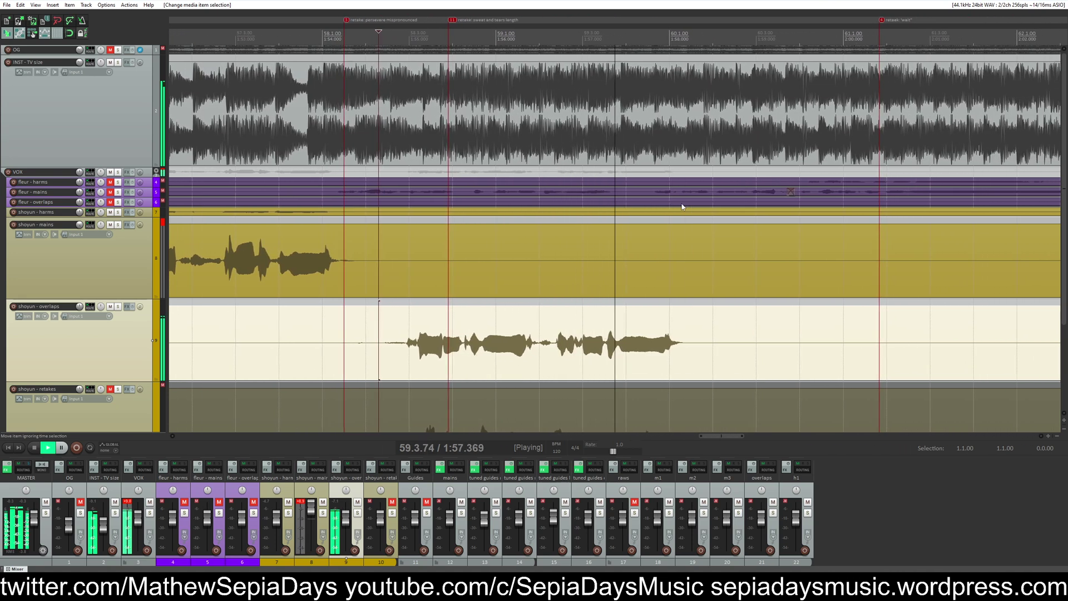
key(space)
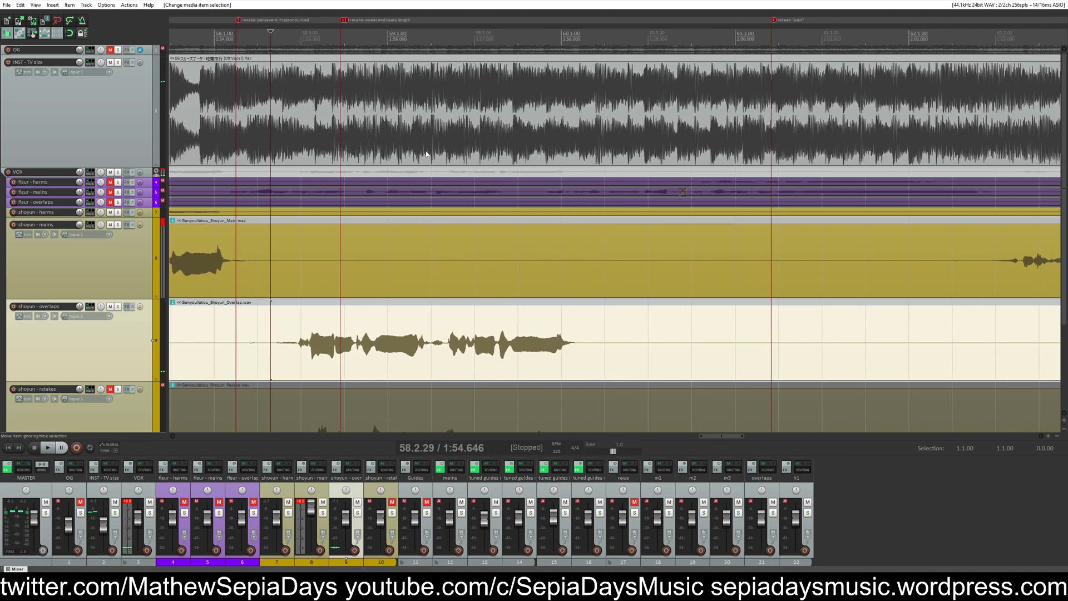
Step: Solo the OG track and play the same passage from the original recording
click(118, 50)
key(space)
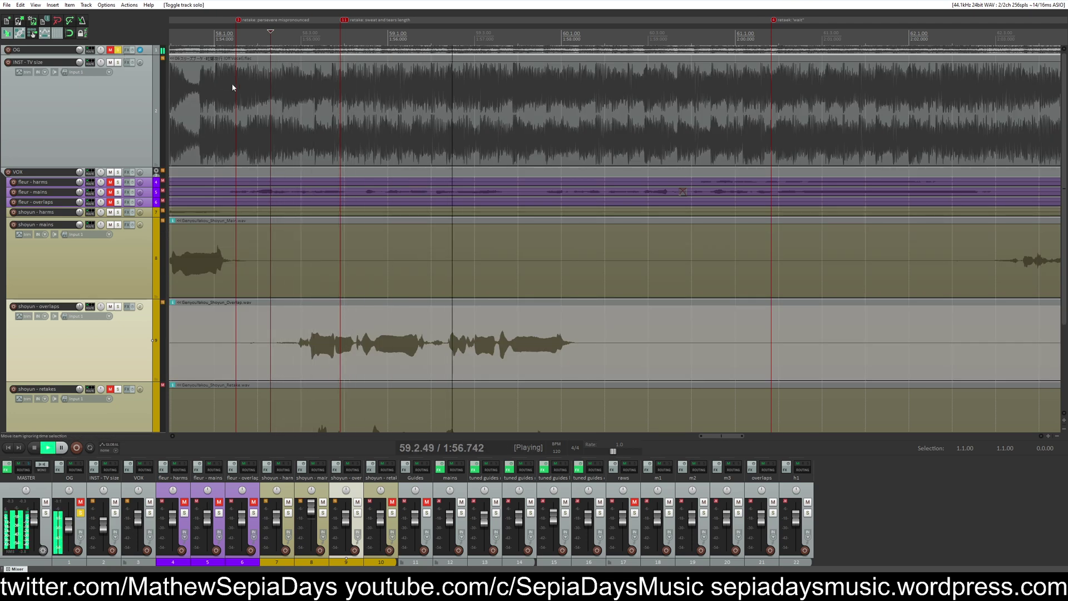
Step: Stop the original recording and take the OG track out of solo
key(space)
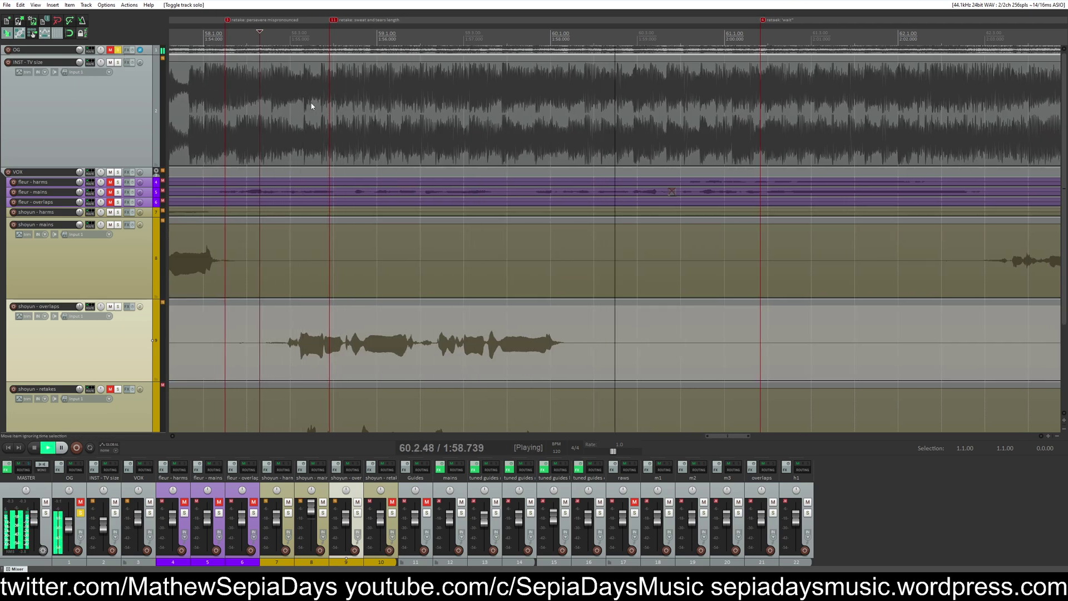
click(118, 50)
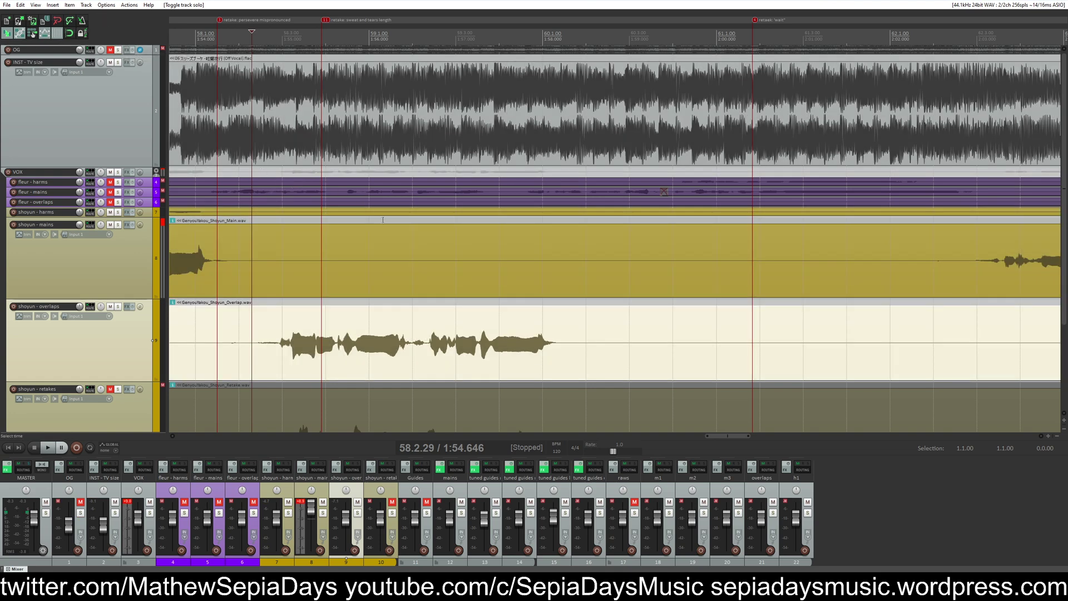
Step: Listen to shoyun's main vocal entering the final chorus against the instrumental, starting at 65.2.43
scroll(36, 288, down, 3)
scroll(37, 288, down, 2)
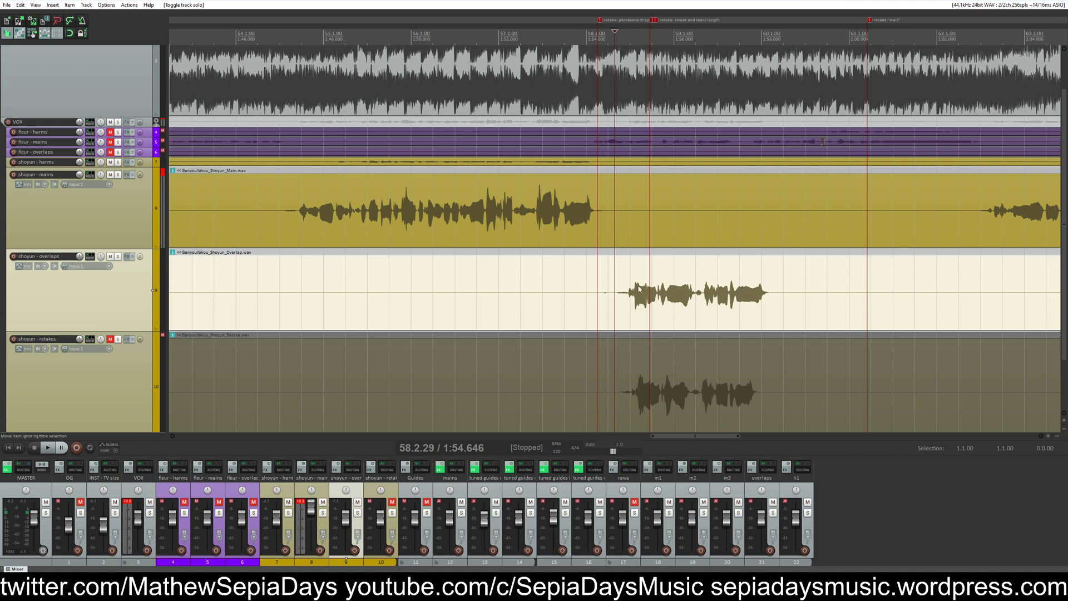
scroll(653, 290, down, 3)
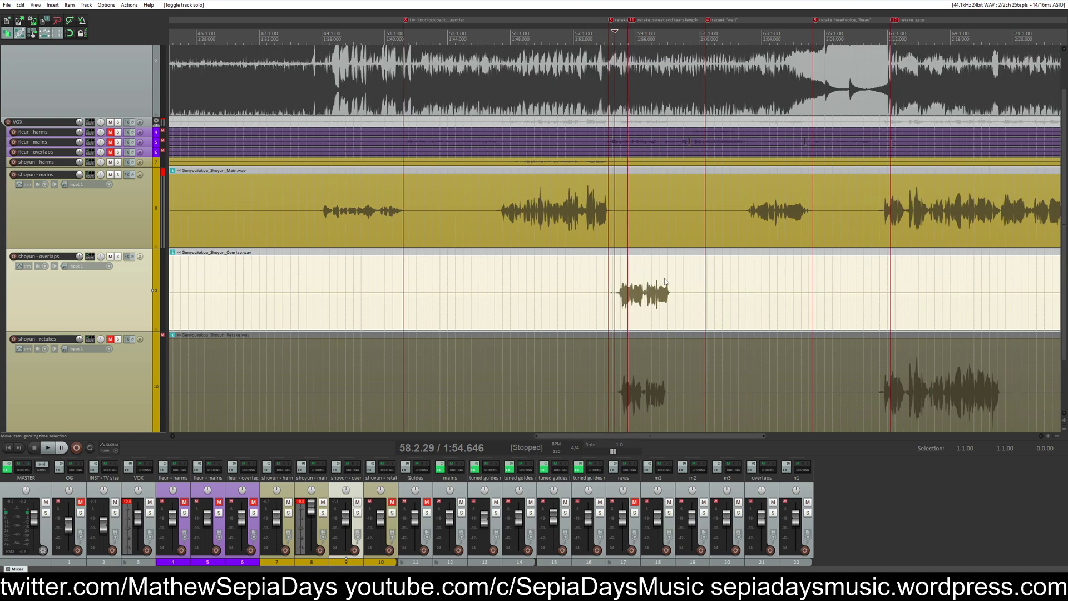
click(840, 270)
key(space)
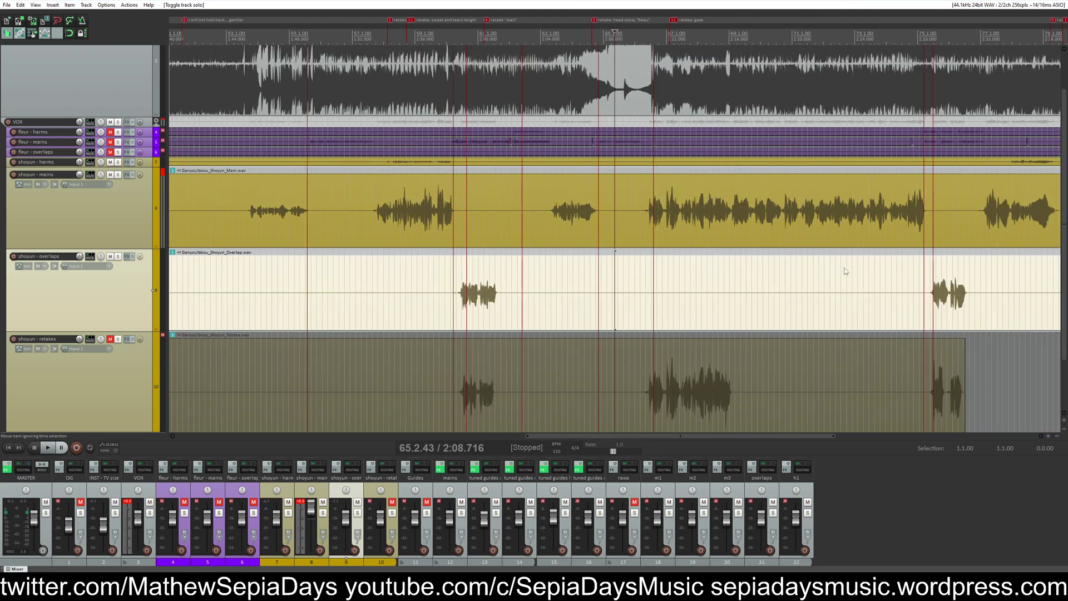
scroll(845, 271, up, 3)
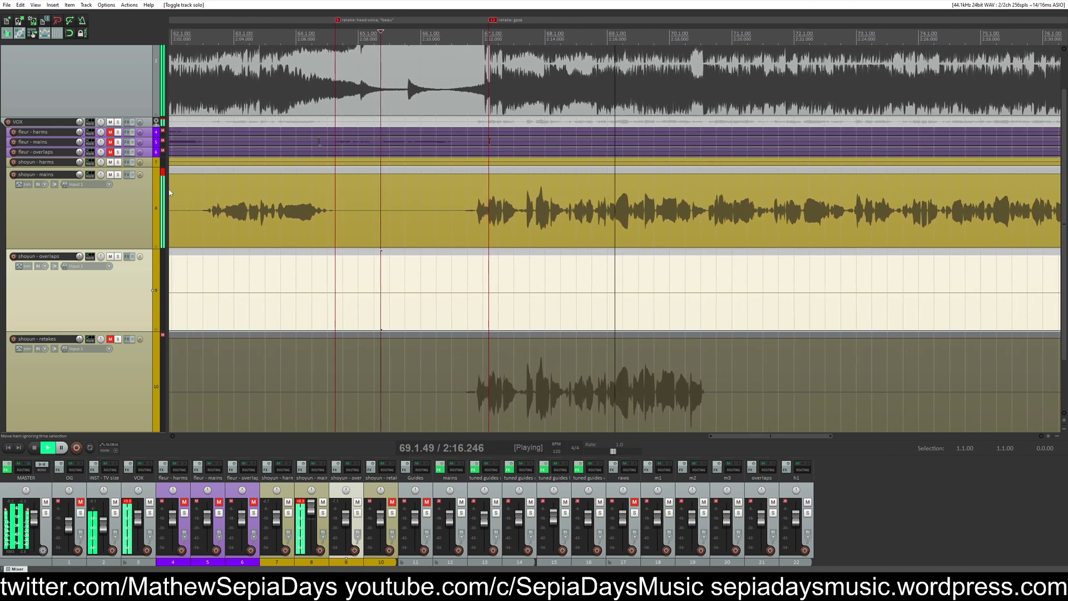
scroll(81, 174, down, 2)
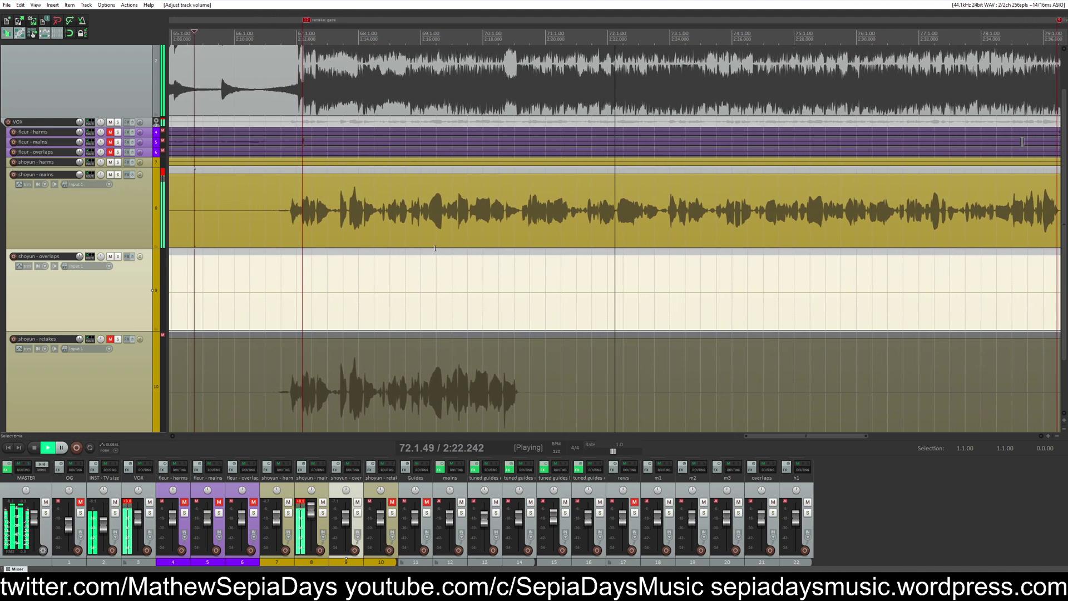
key(space)
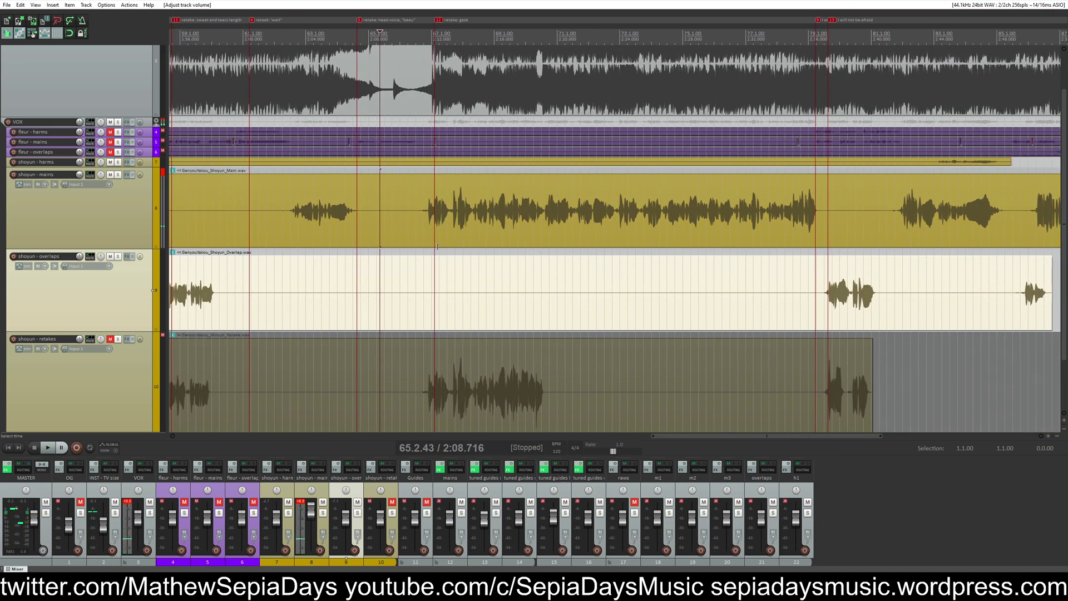
Step: Mark the opening chorus phrase on shoyun - mains from 66.3.99 to 69.2.47, and the following phrase from 69.2.36 to 70.3.48
click(419, 260)
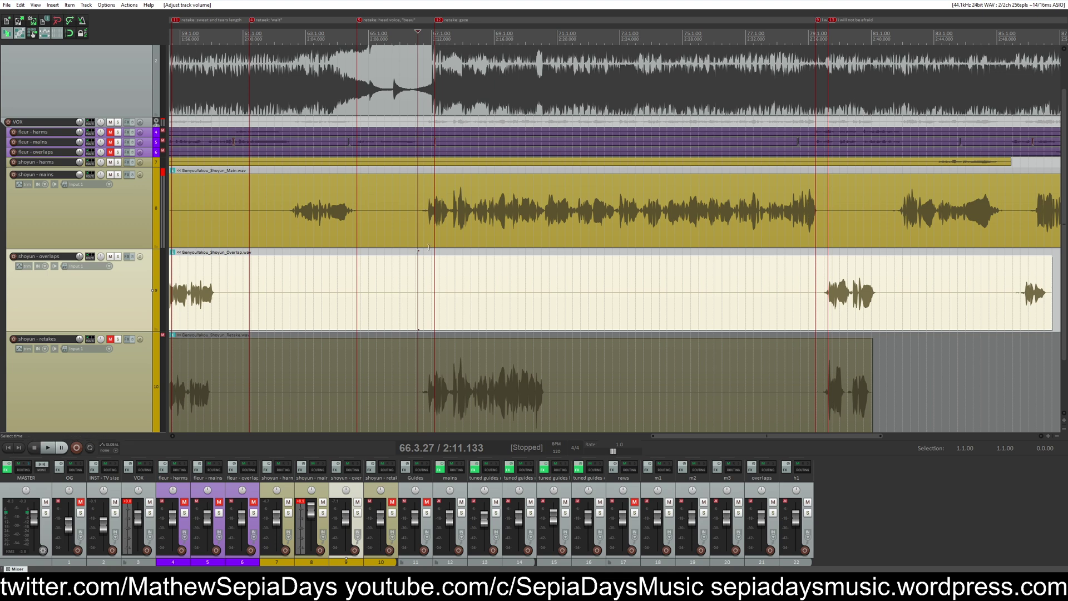
click(439, 220)
scroll(501, 225, up, 4)
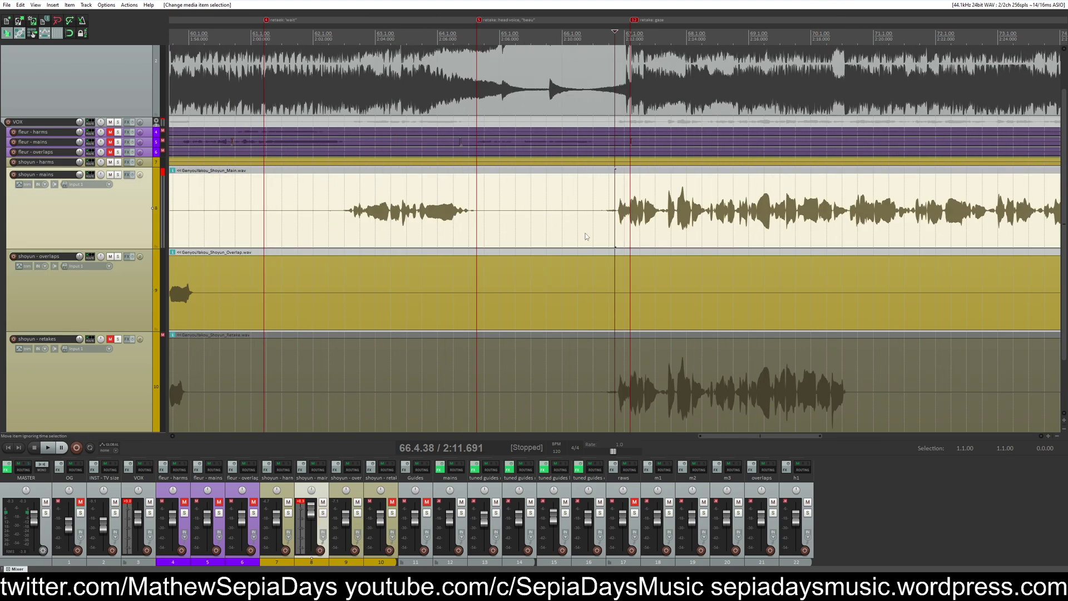
click(609, 213)
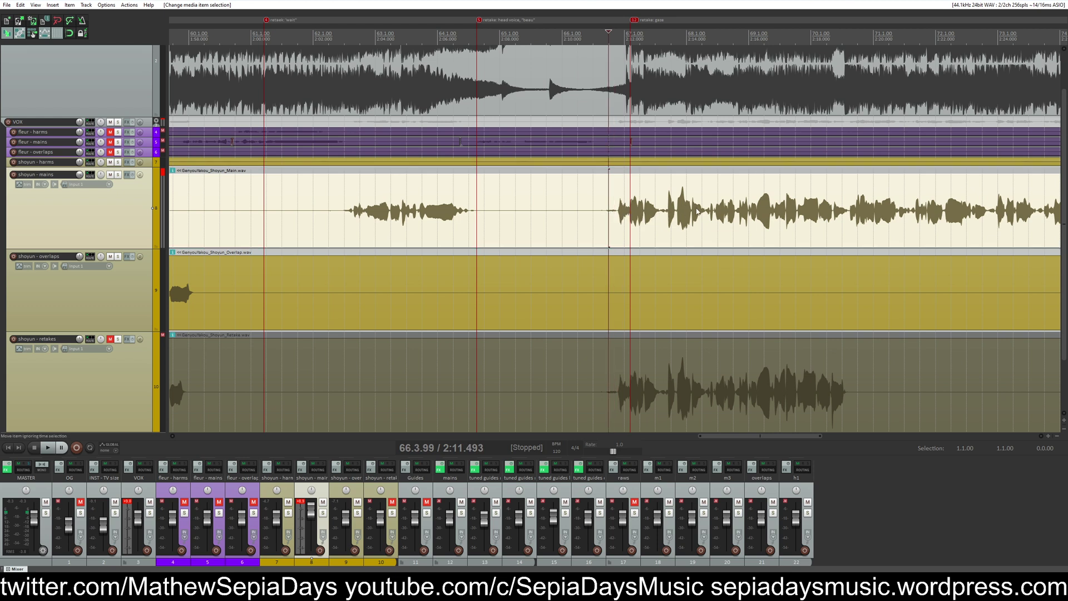
shift+click(772, 214)
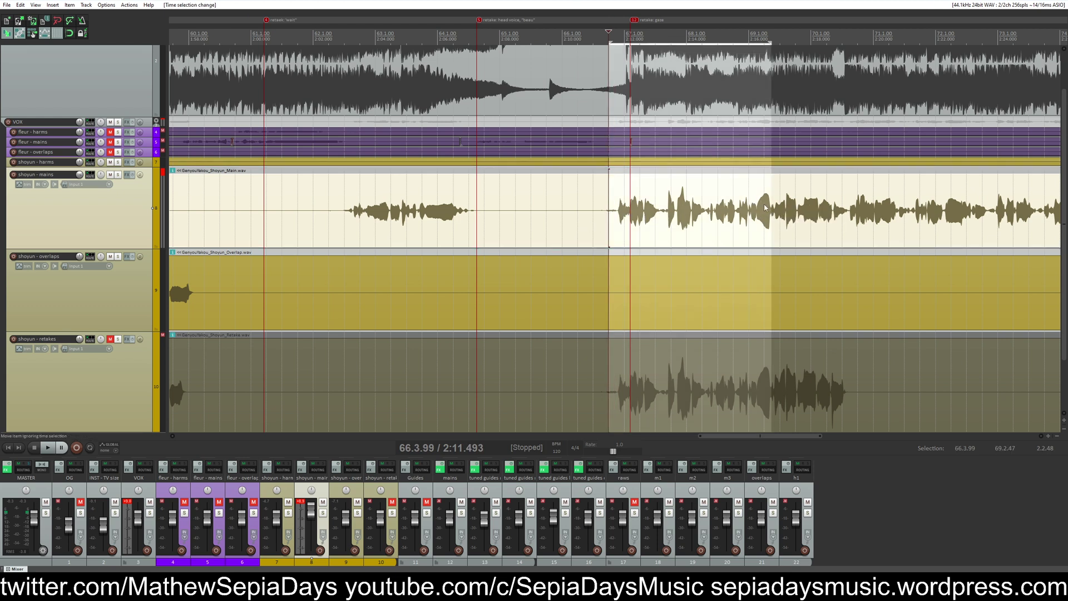
click(771, 209)
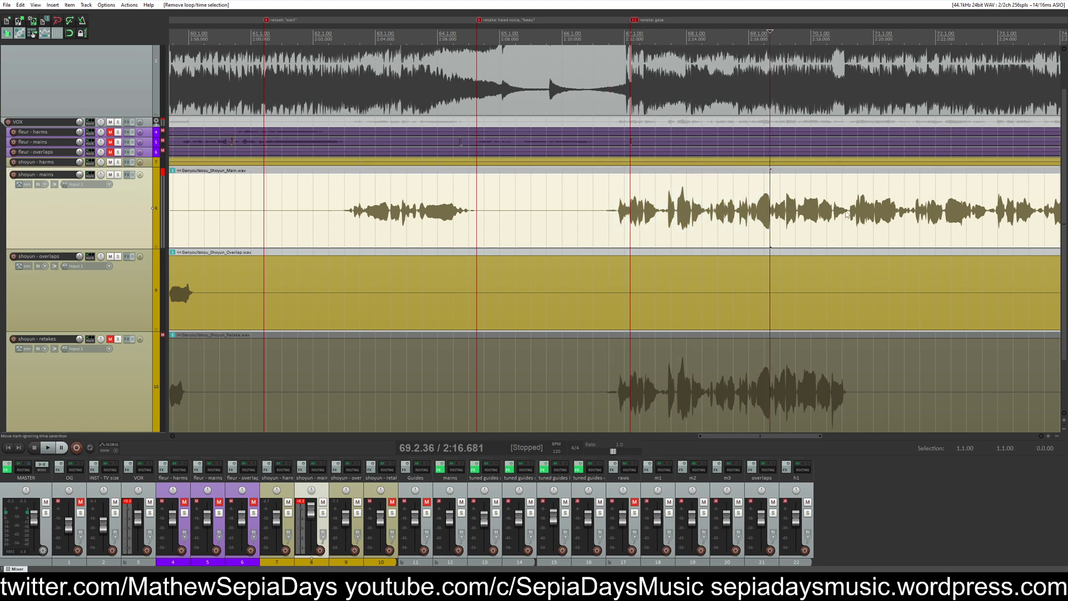
shift+click(850, 217)
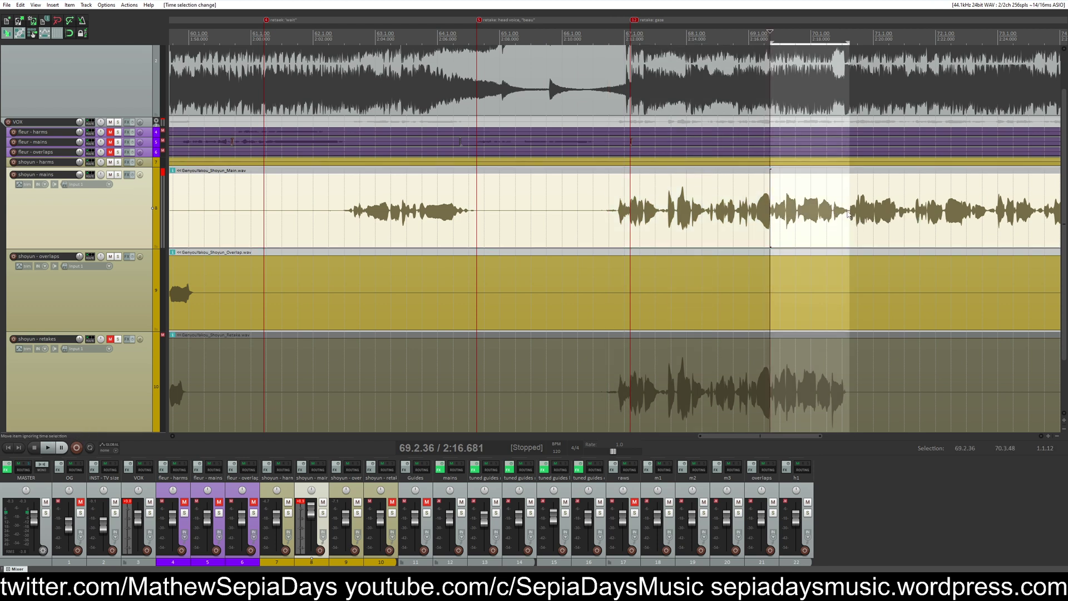
Step: Clear the time selection and listen to shoyun's final chorus from 66.3.93 through the end of the song
click(608, 209)
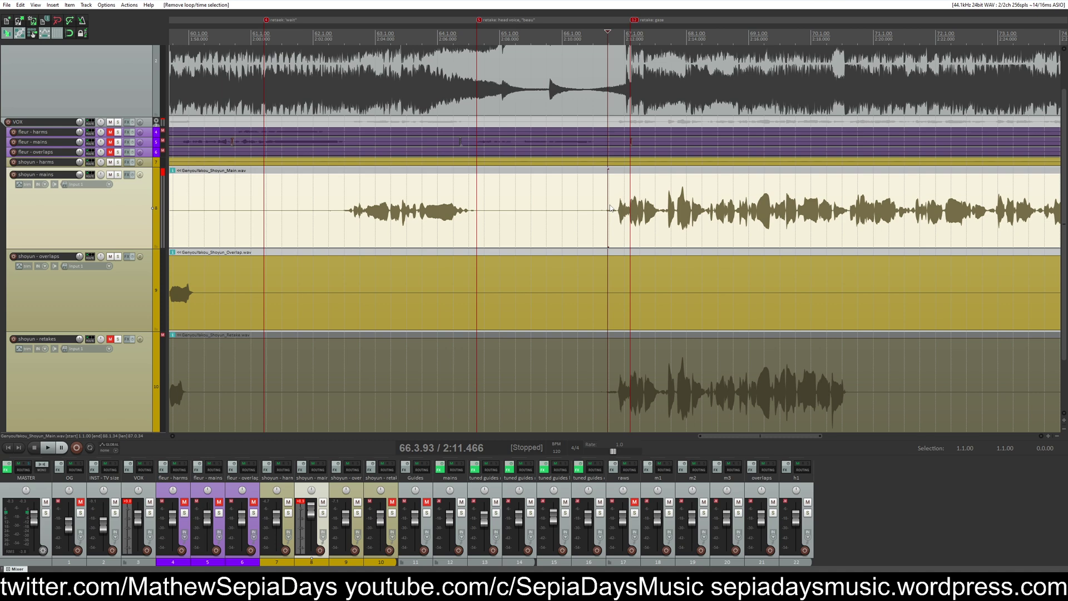
key(space)
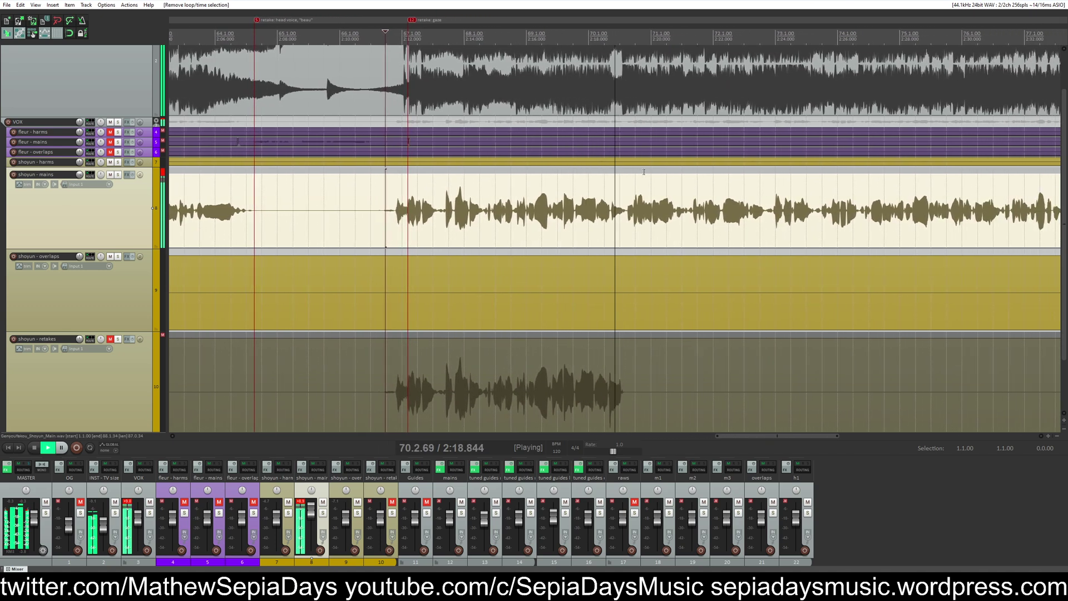
key(space)
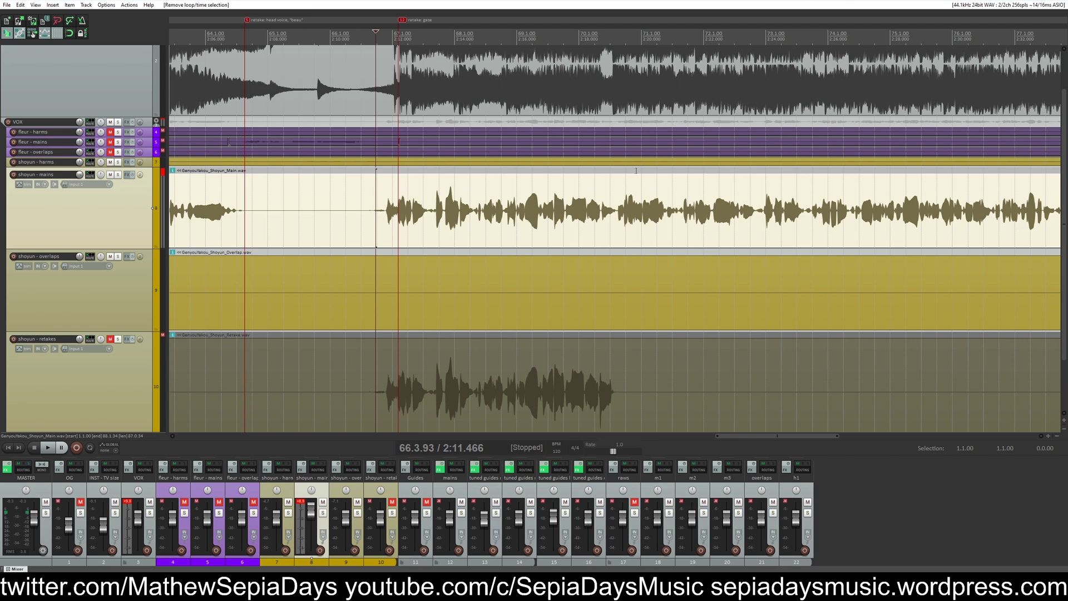
scroll(645, 170, down, 2)
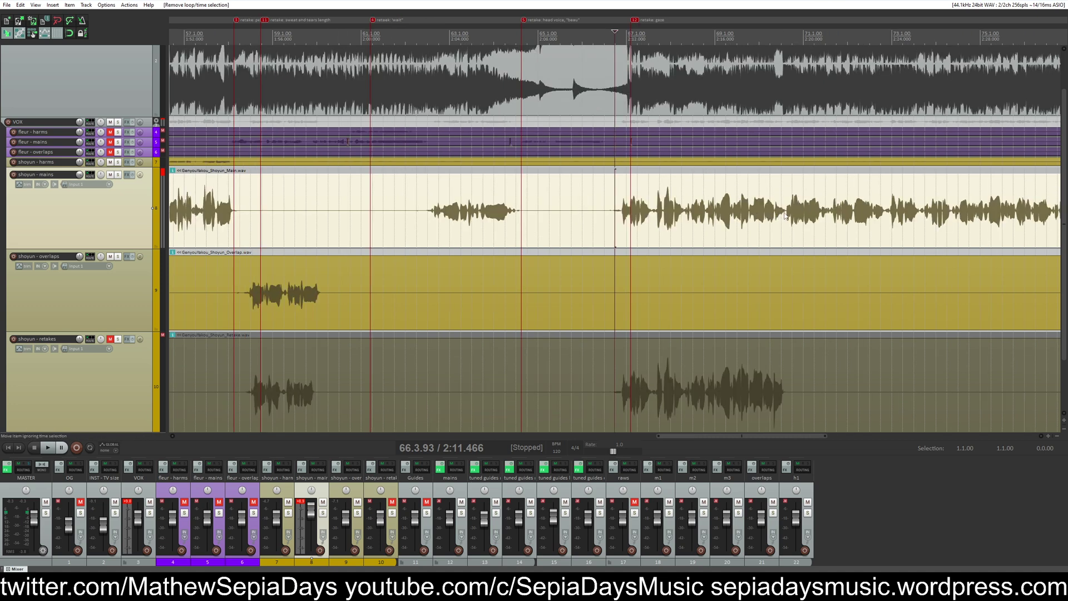
scroll(787, 217, right, 5)
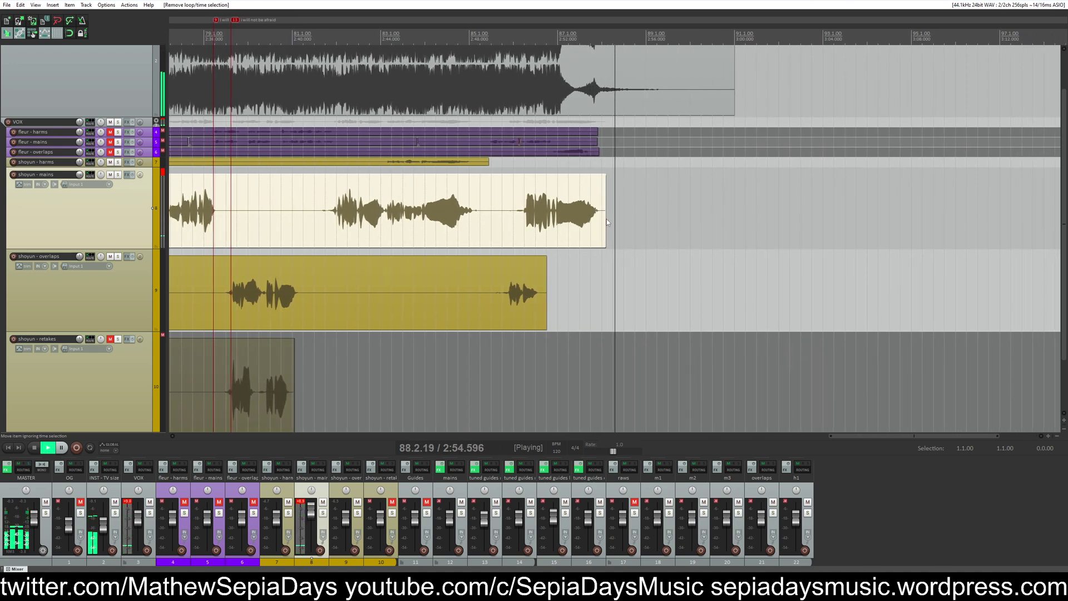
key(space)
Step: Select the shoyun - overlaps clip and place the edit cursor at 79.2.96, just before its "I will not be afraid" phrase
click(216, 293)
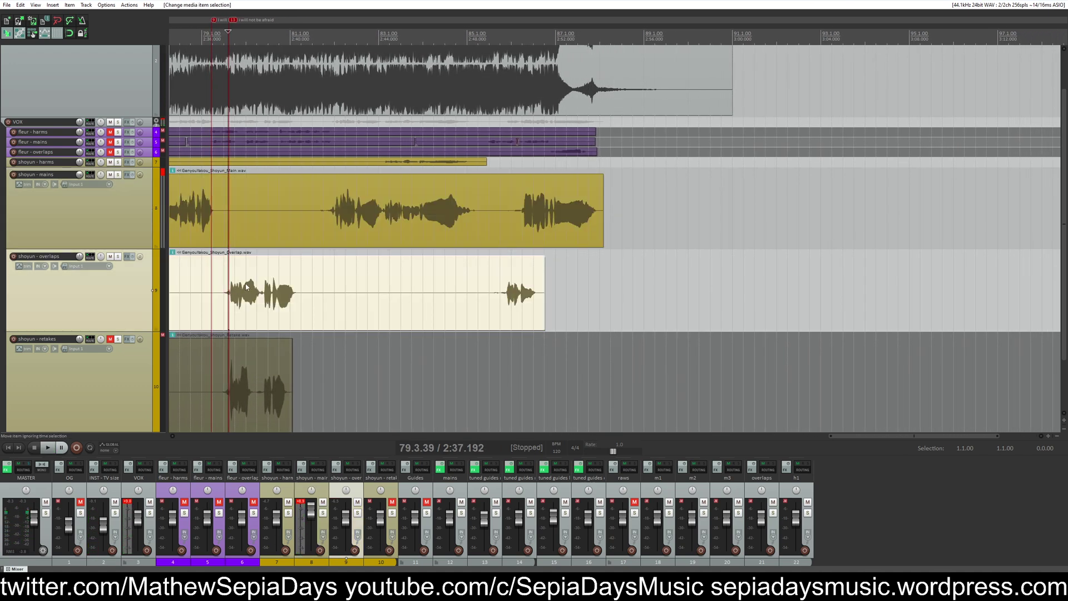
scroll(511, 290, up, 3)
click(606, 289)
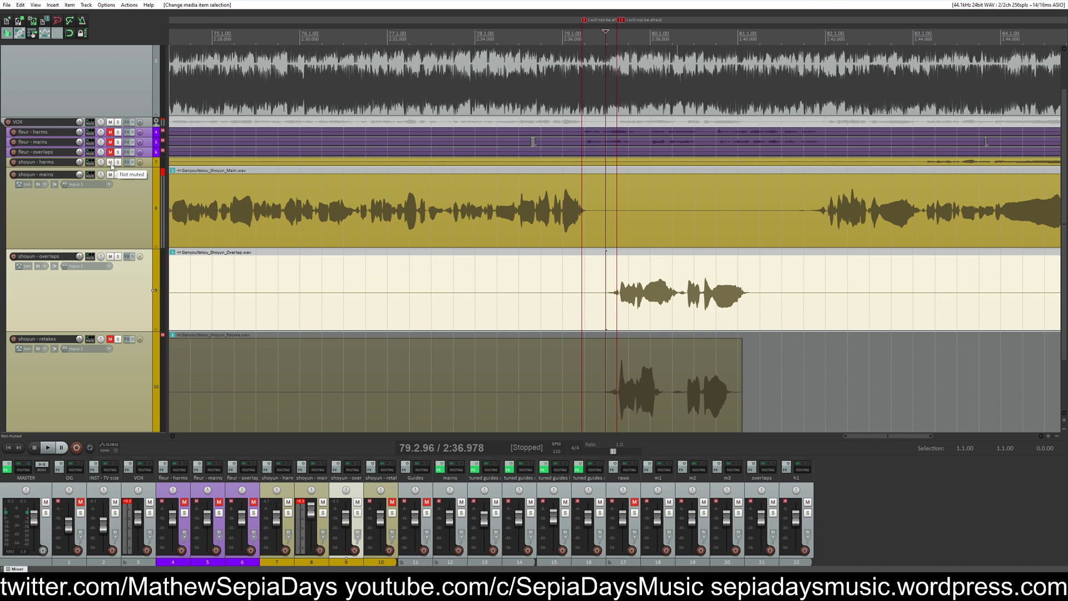
Step: Mute the shoyun harms, mains and overlaps tracks and return to the opening section, placing the edit cursor at 5.1.94
drag(111, 166, 101, 280)
scroll(385, 213, down, 10)
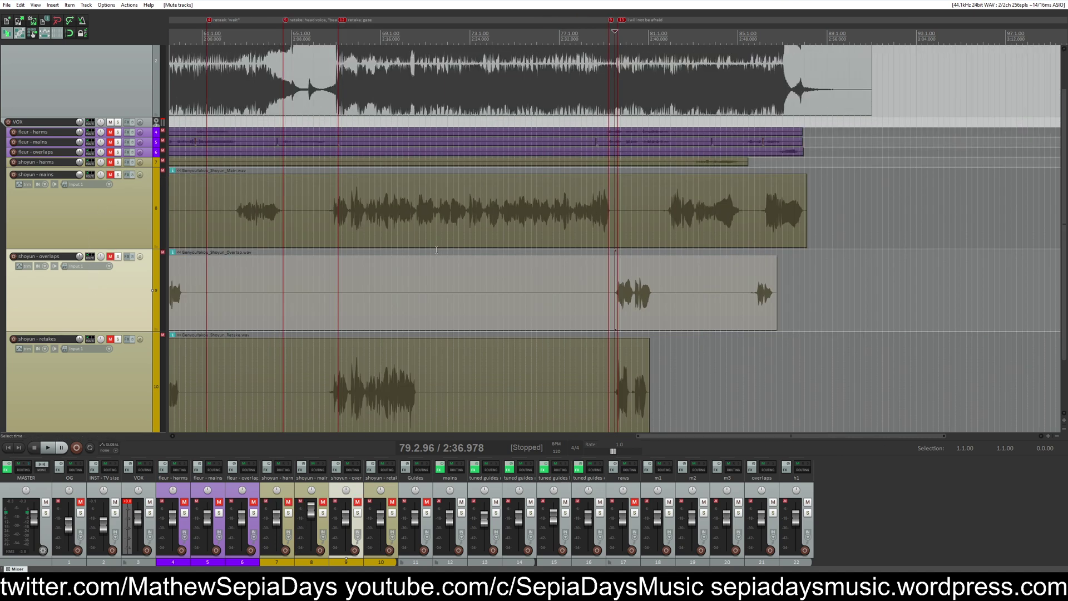
scroll(281, 210, down, 3)
click(186, 196)
scroll(186, 196, up, 6)
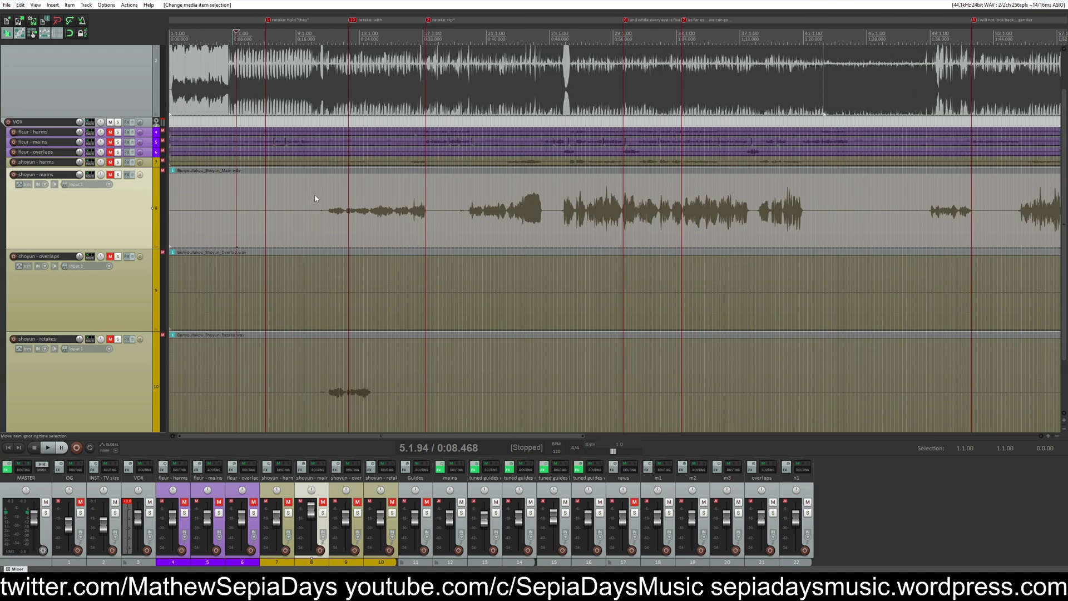
Step: Unmute the fleur mains, overlaps and harms tracks, and enlarge the fleur mains and overlaps tracks
click(110, 143)
click(111, 152)
click(110, 133)
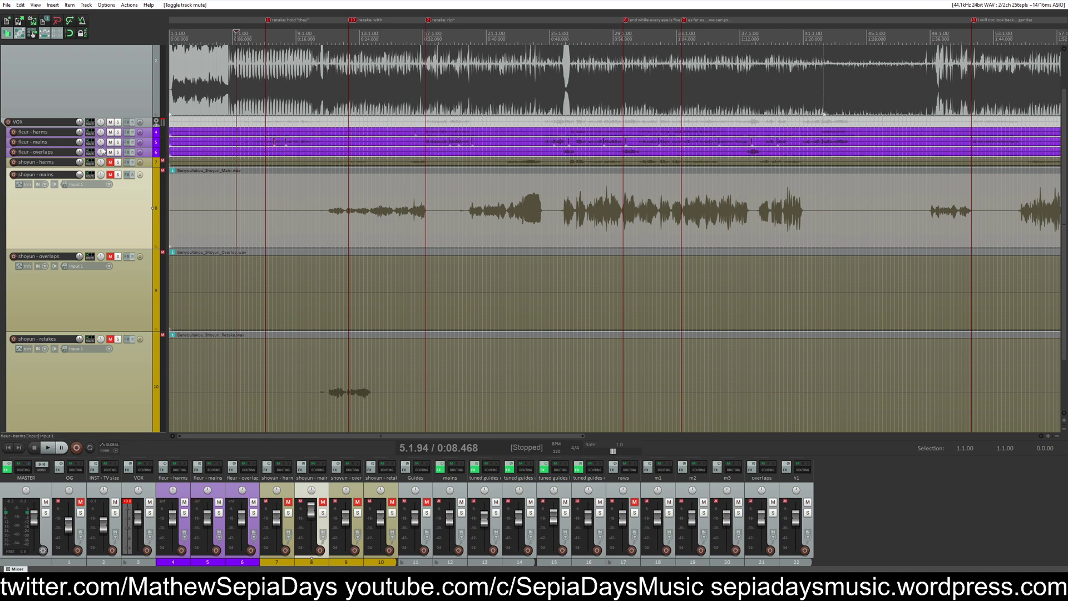
drag(106, 145, 141, 299)
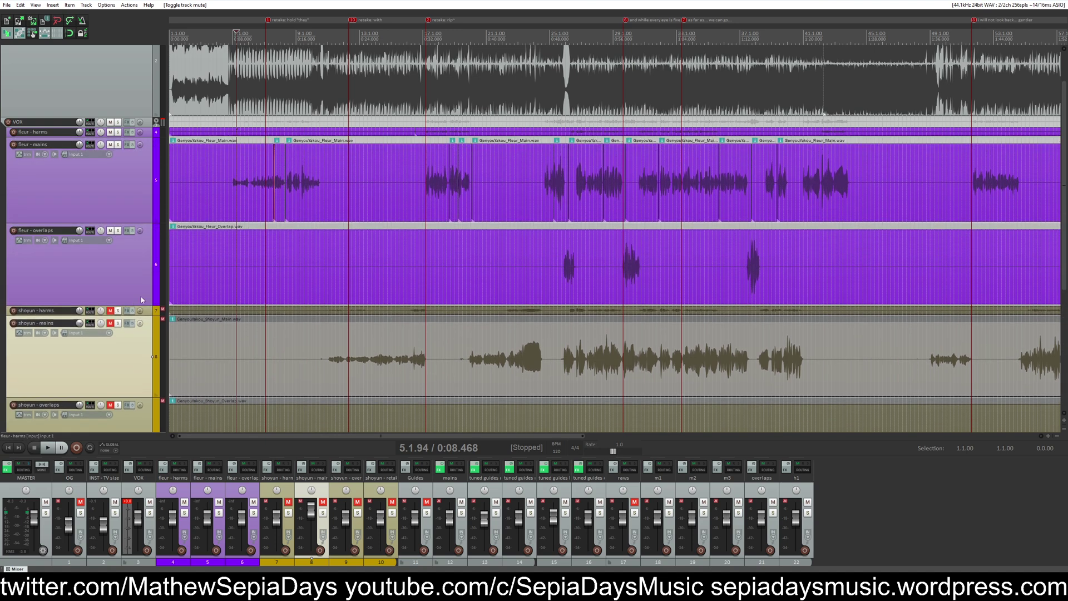
Step: Examine the split clips on the fleur - mains track one by one, from the opening lines to the end of the first chorus
click(439, 190)
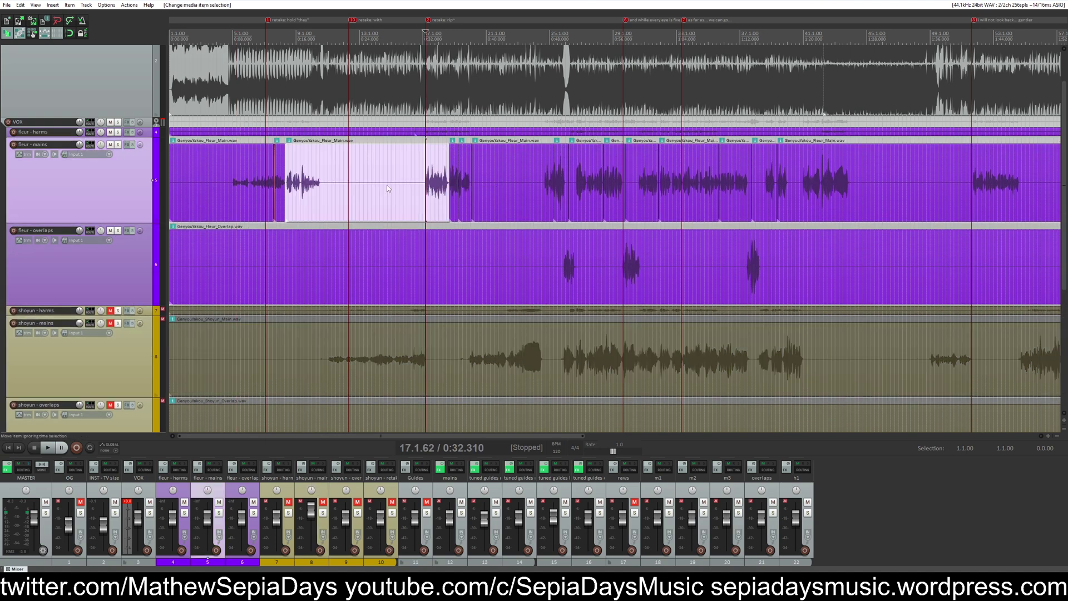
click(236, 191)
click(312, 190)
click(465, 185)
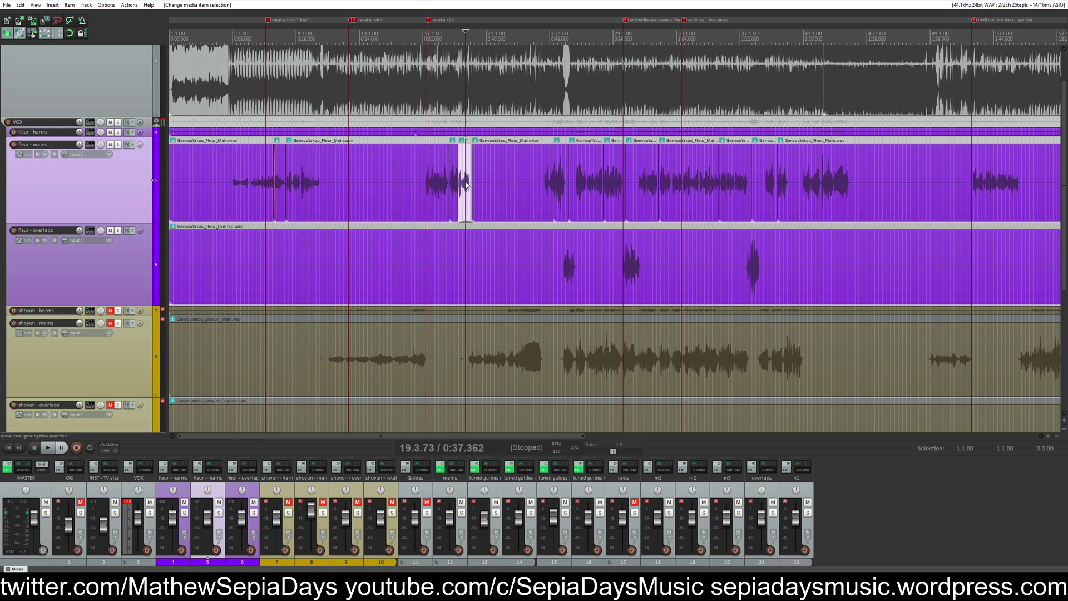
click(510, 185)
click(565, 180)
click(575, 184)
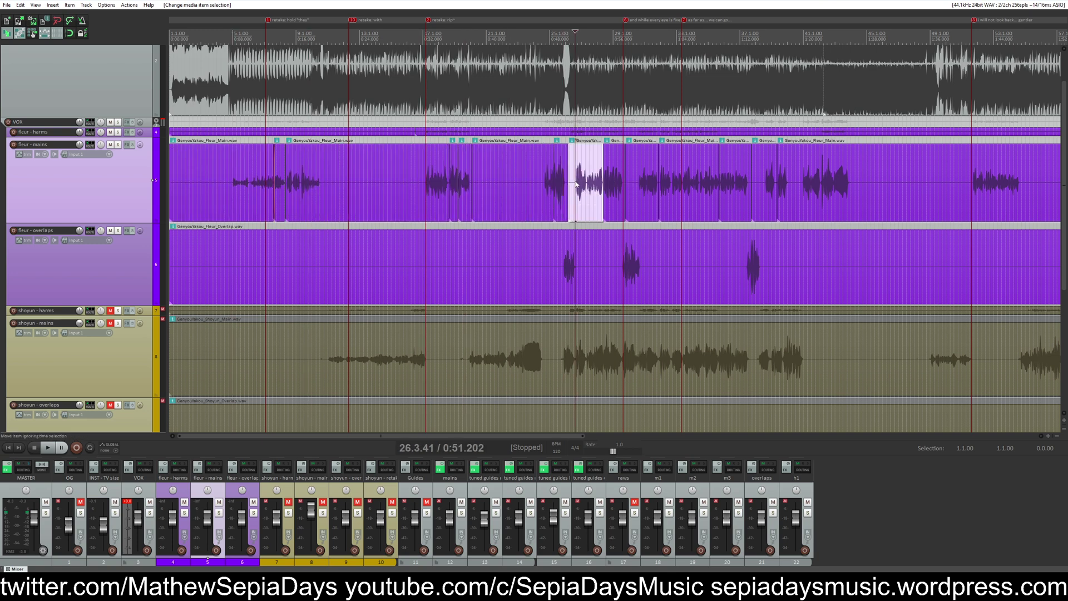
click(611, 184)
click(639, 185)
click(689, 185)
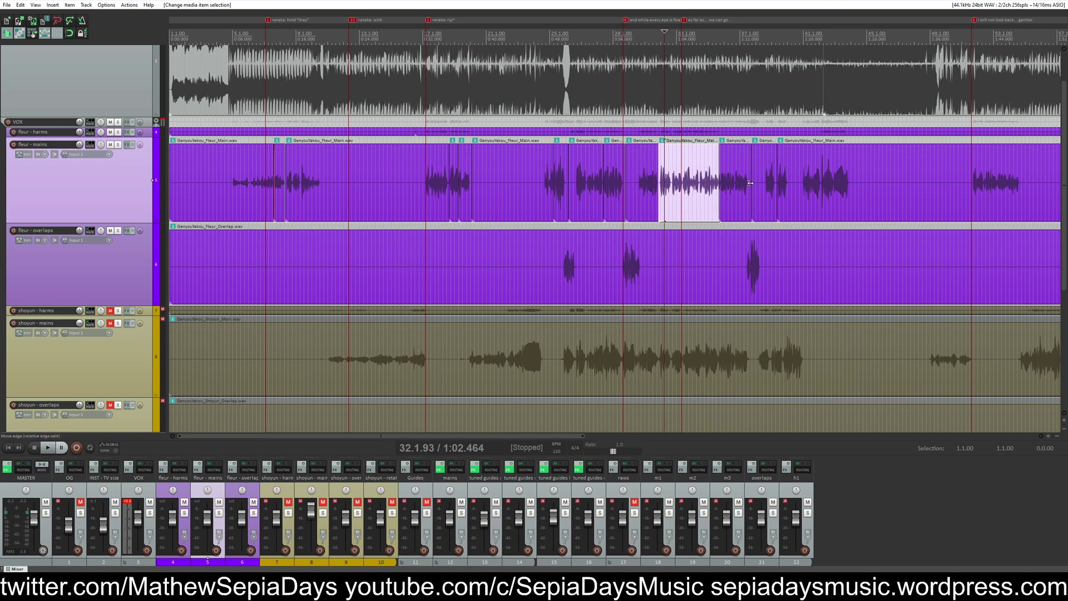
click(739, 187)
click(766, 187)
click(794, 184)
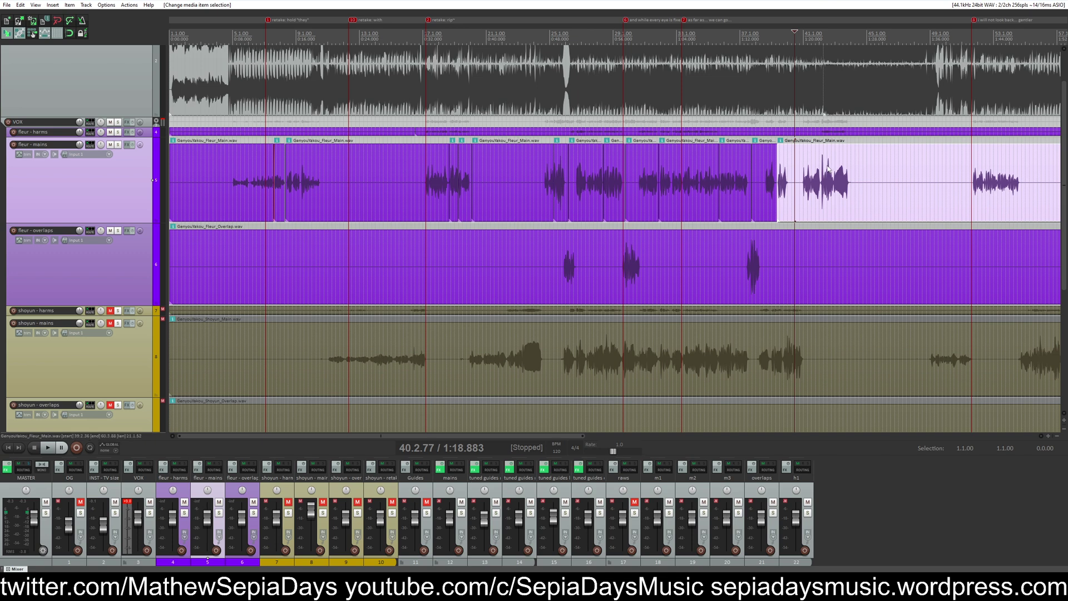
Step: Return to the song's start at 1.1.07, solo the OG track and listen to the original recording into the first chorus
click(203, 180)
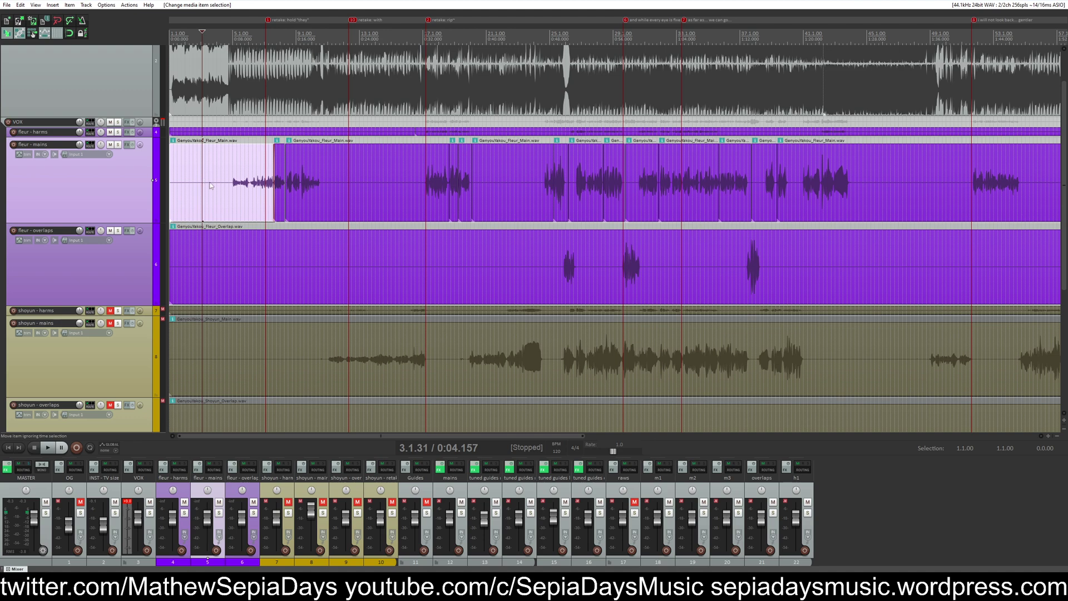
click(211, 178)
scroll(223, 172, up, 2)
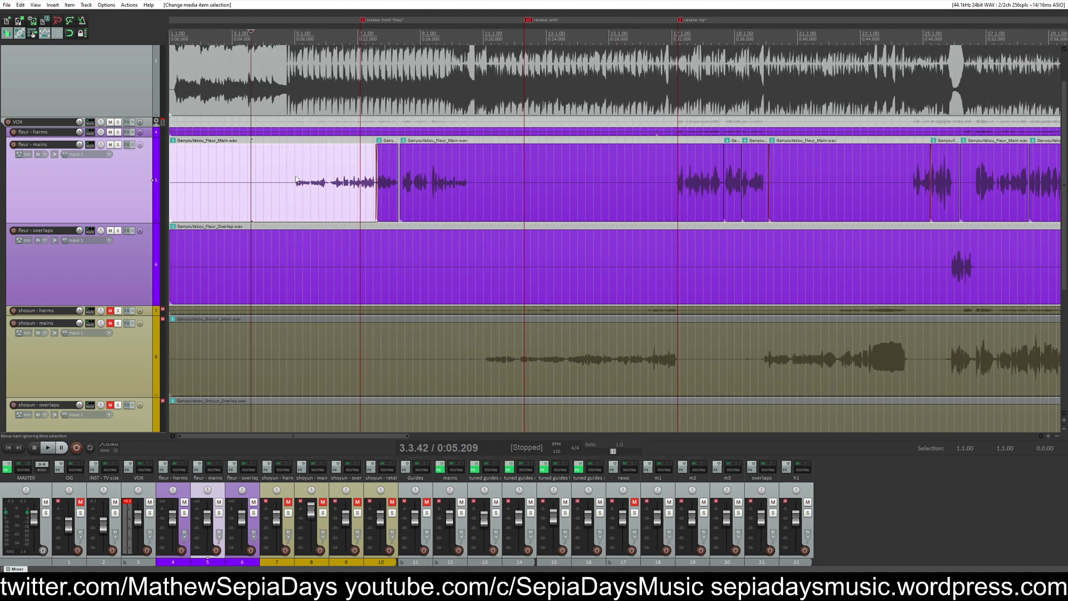
click(170, 159)
scroll(100, 152, up, 1)
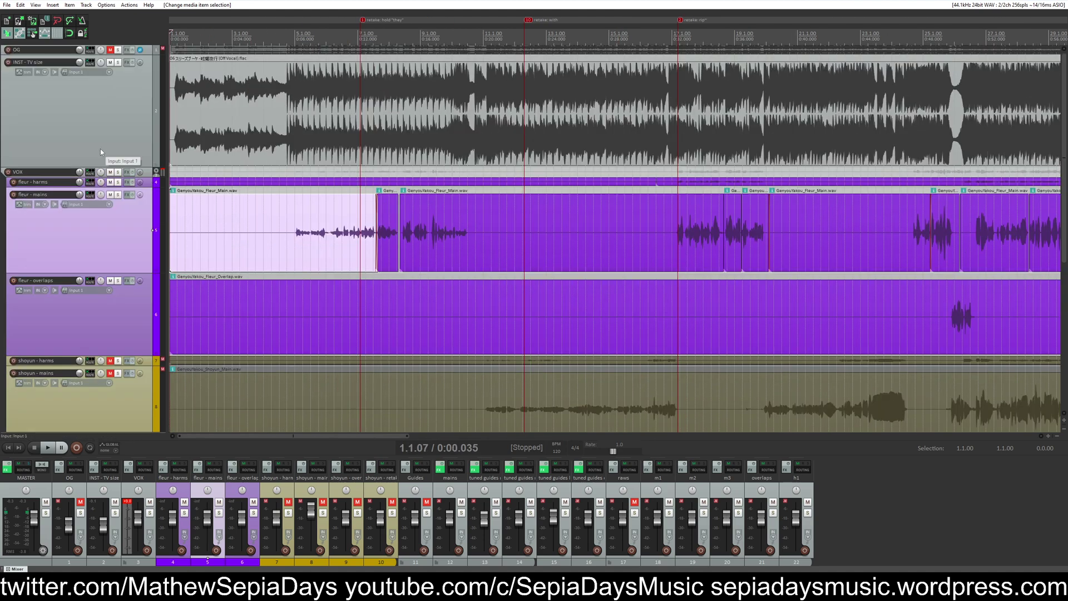
click(118, 51)
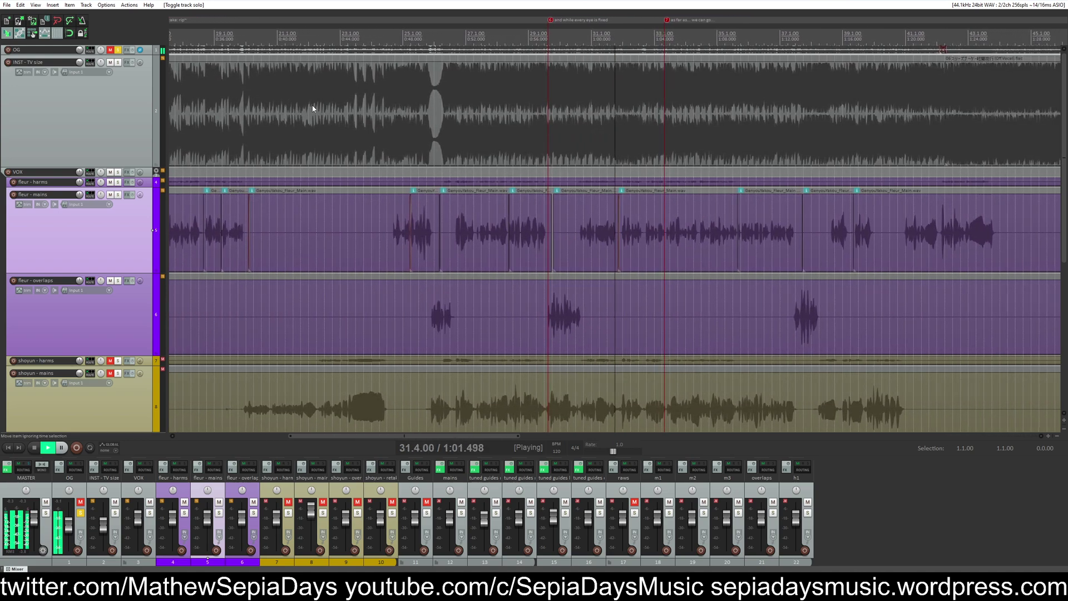
key(space)
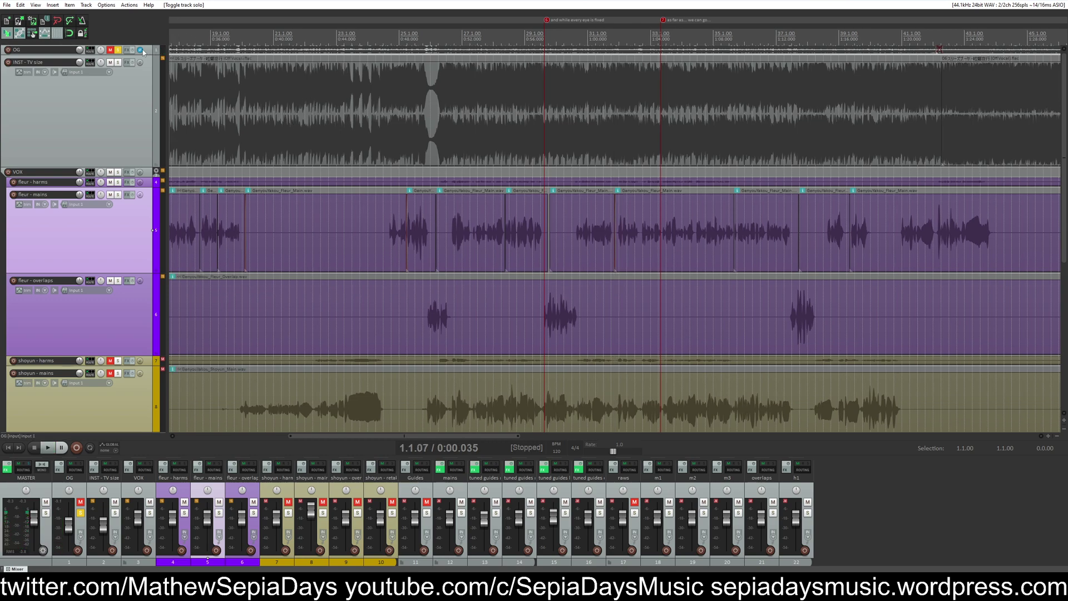
Step: Unsolo the OG track and place the edit cursor at 3.2.62, before fleur's opening line
click(118, 50)
click(263, 217)
scroll(263, 217, down, 3)
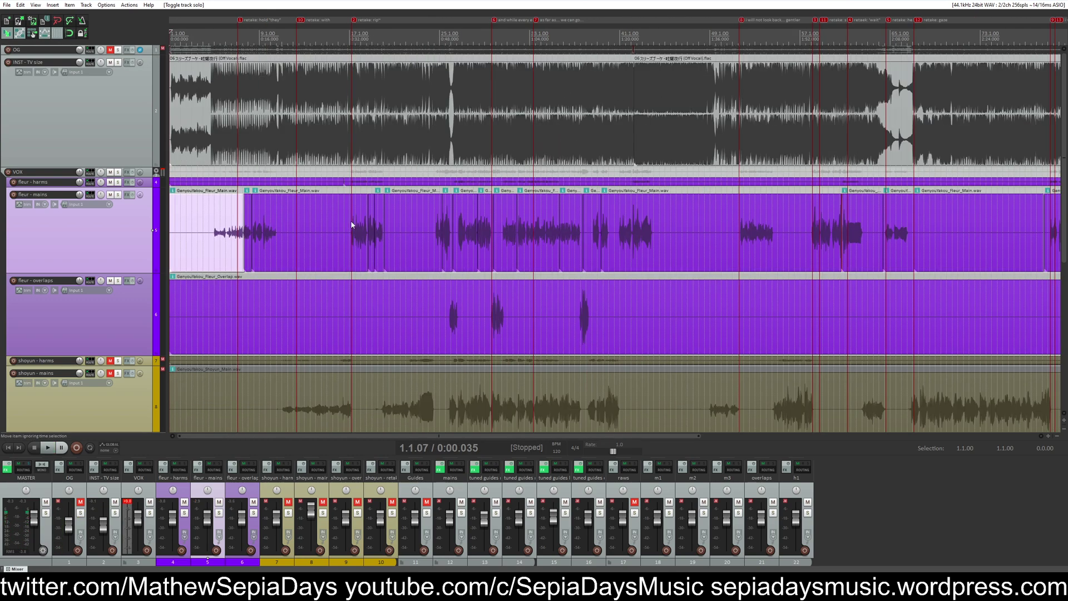
click(232, 220)
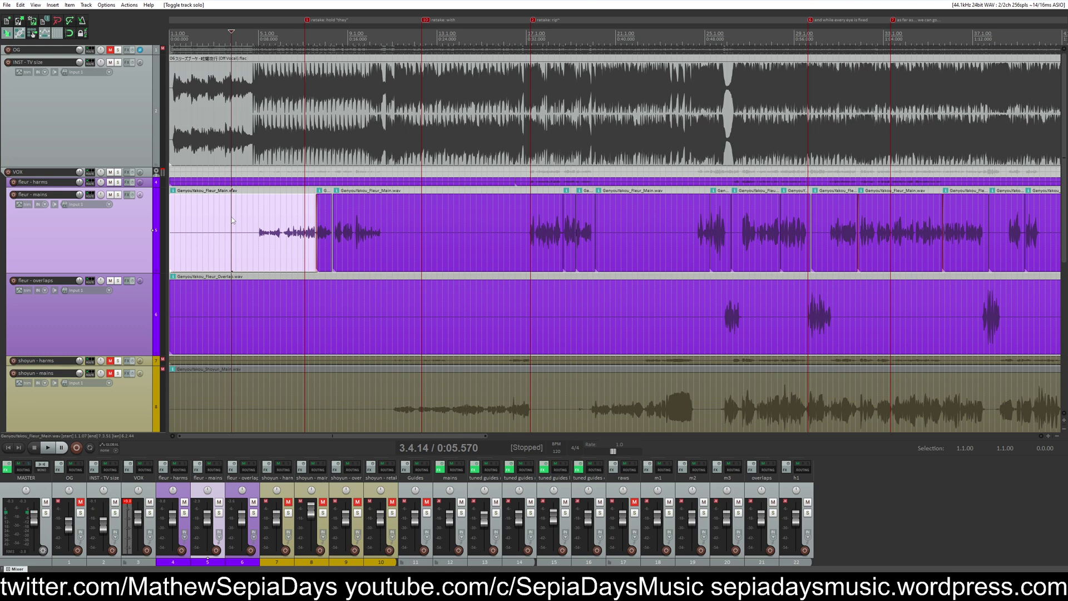
click(220, 215)
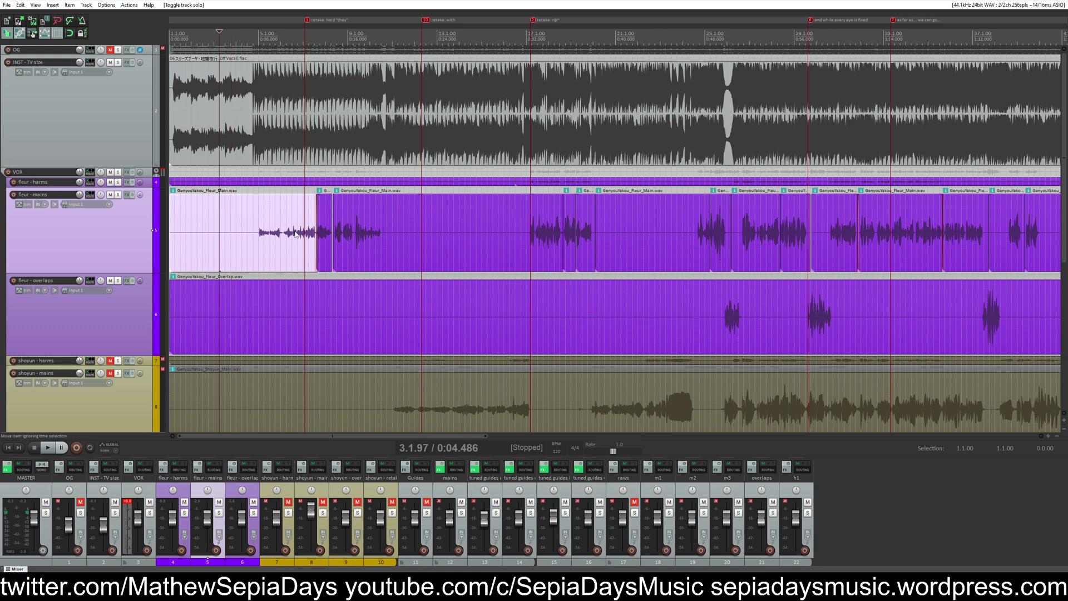
scroll(296, 234, up, 2)
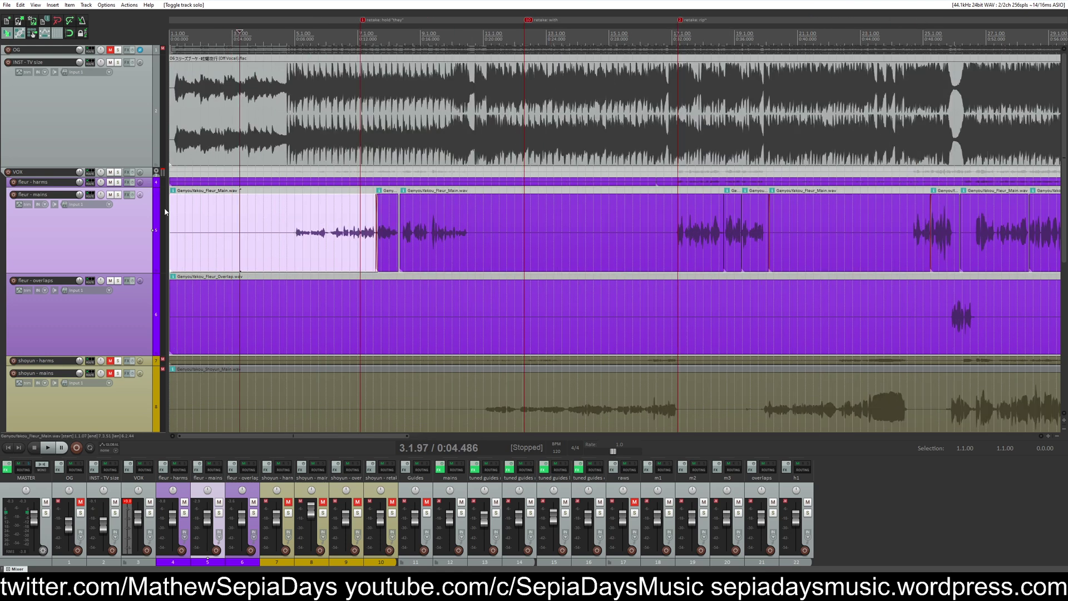
click(246, 213)
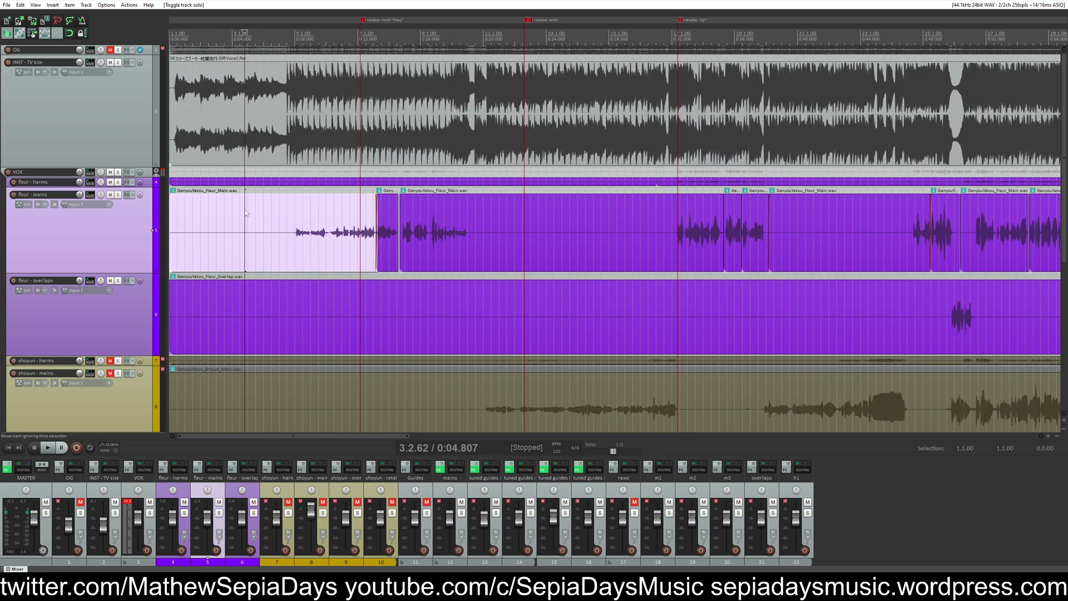
Step: Play fleur's opening lines against the instrumental while raising the fleur - mains track volume, and stop after bar 10
key(space)
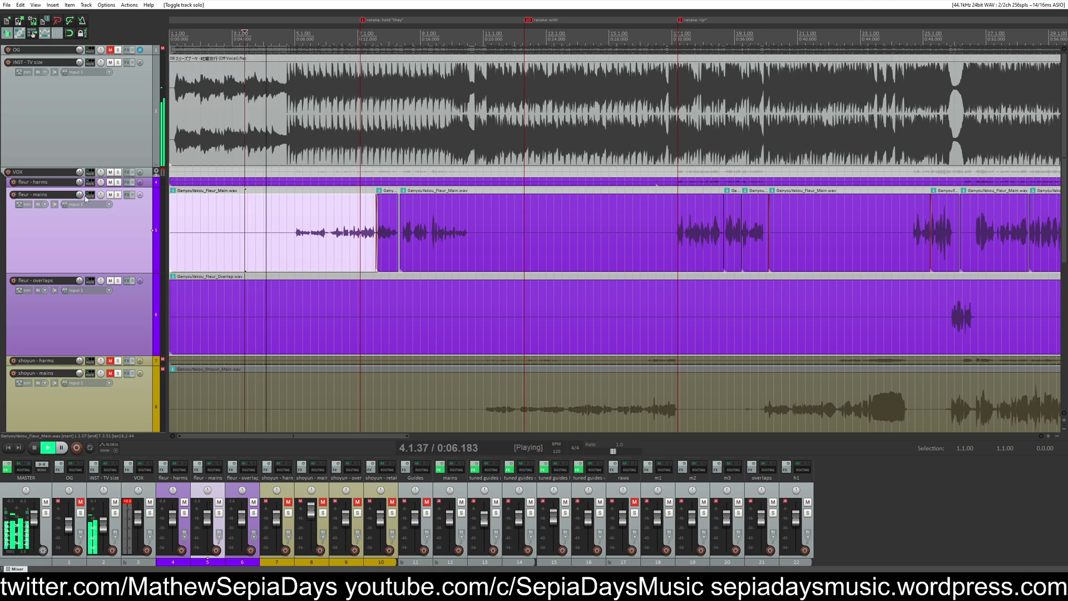
scroll(80, 194, up, 3)
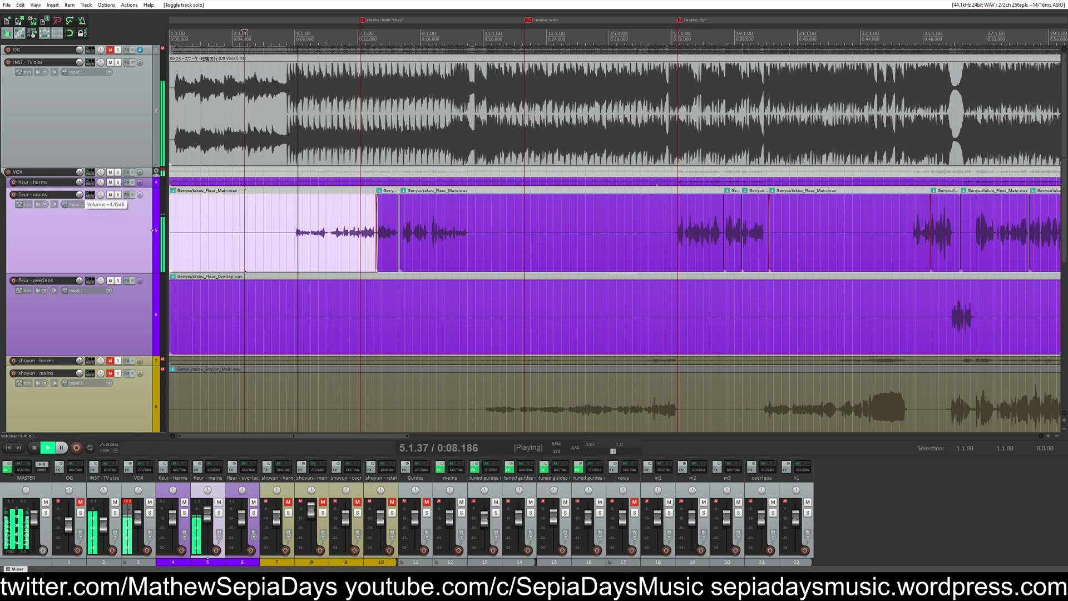
scroll(80, 195, up, 4)
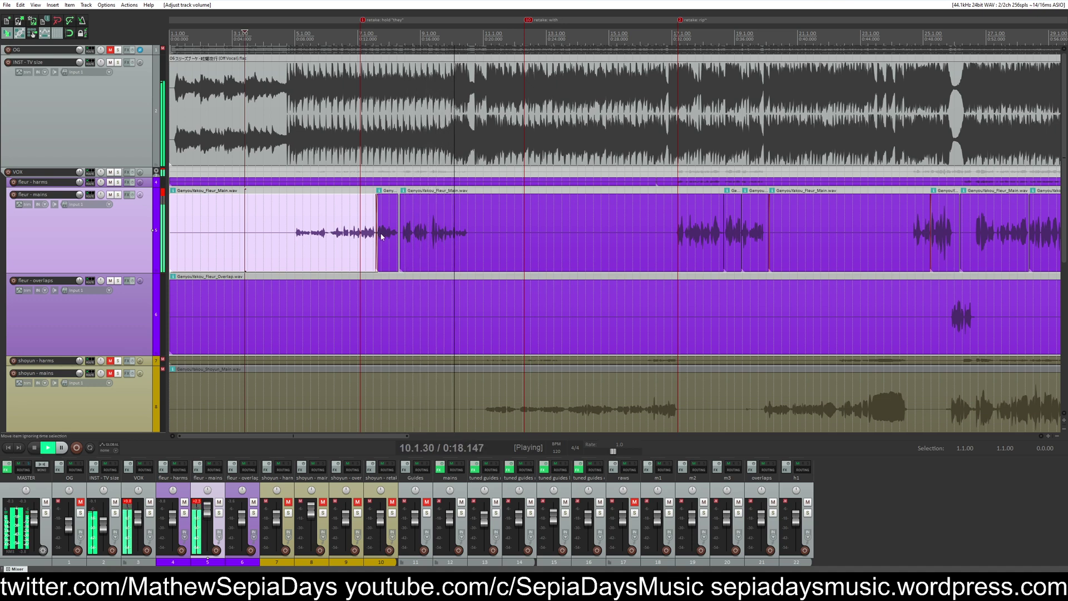
key(space)
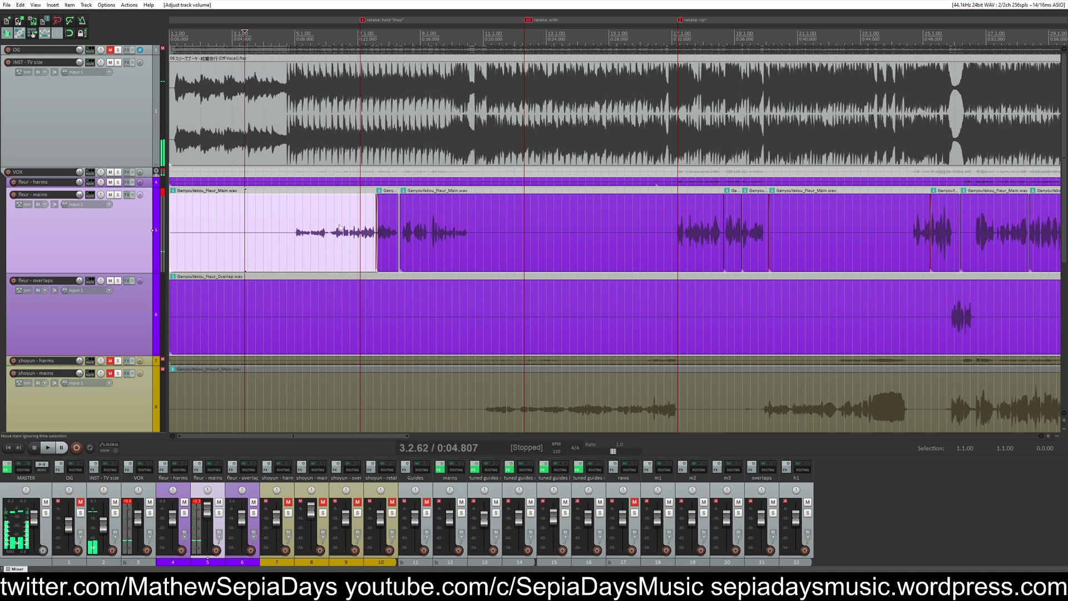
Step: Inspect the opening clip on the fleur - mains track and play its lines from 5.1.15 to just past bar 7
click(293, 232)
scroll(332, 231, up, 2)
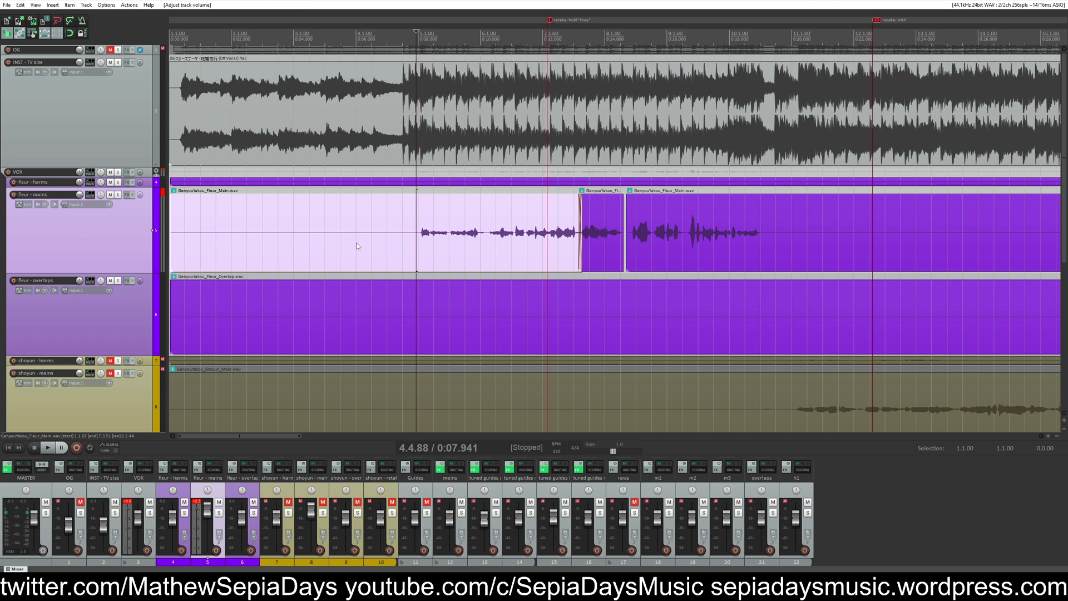
click(403, 229)
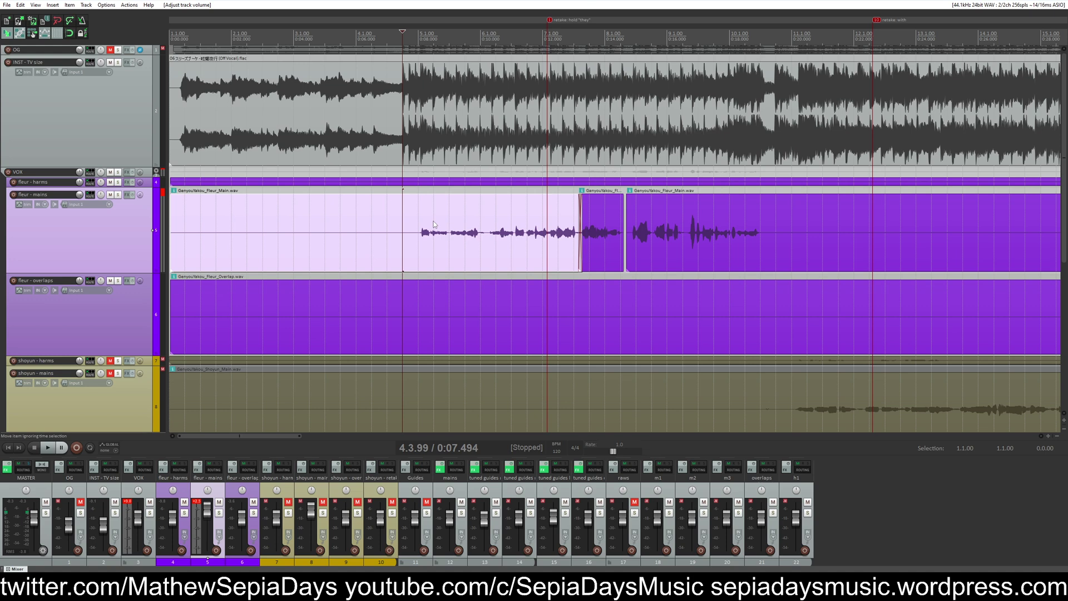
click(544, 229)
scroll(577, 233, up, 2)
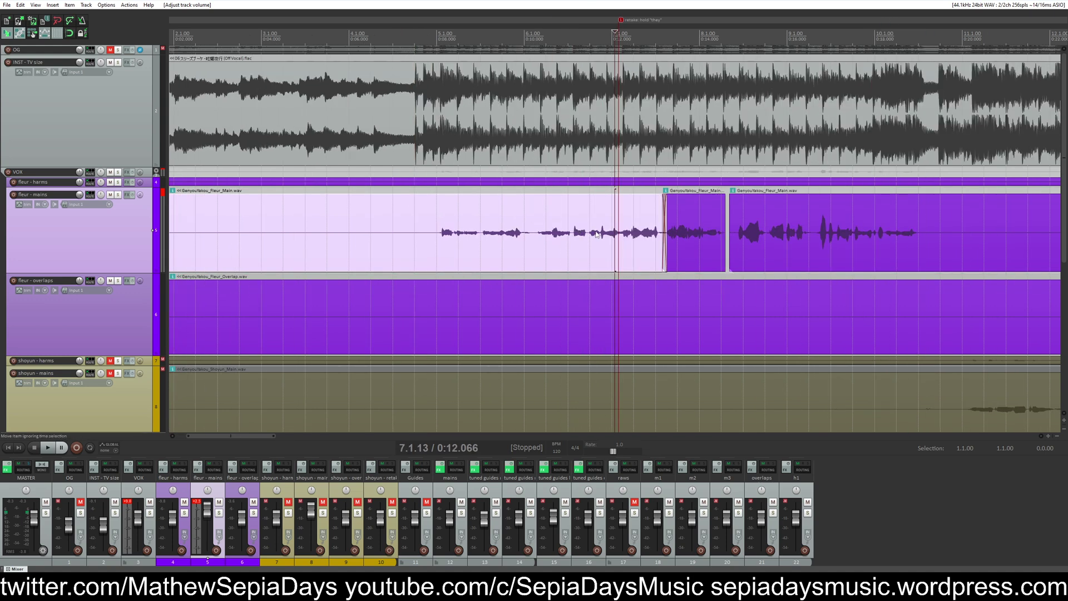
click(536, 237)
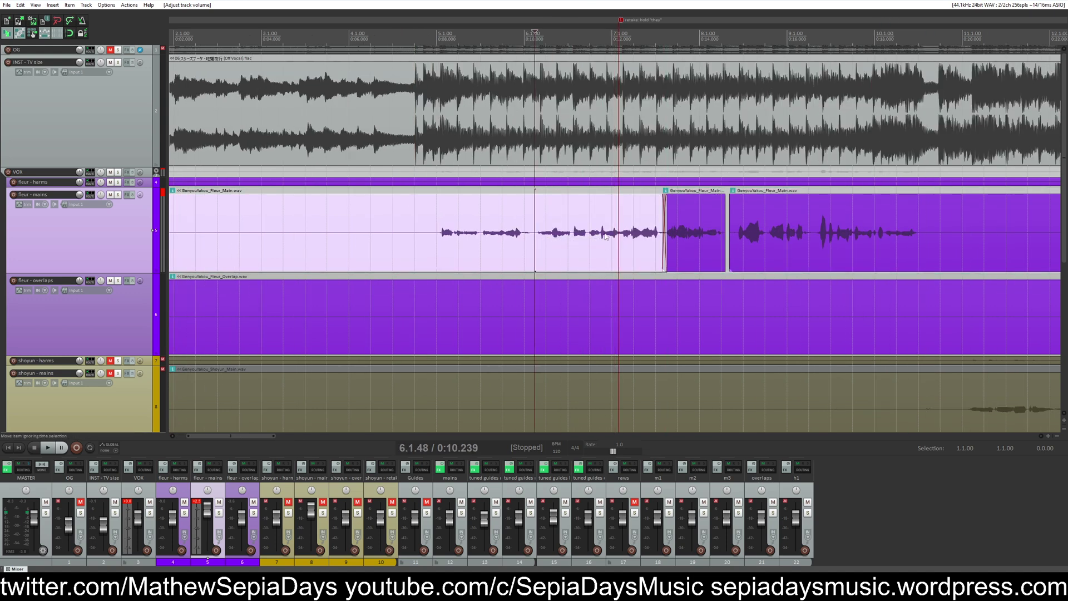
click(441, 238)
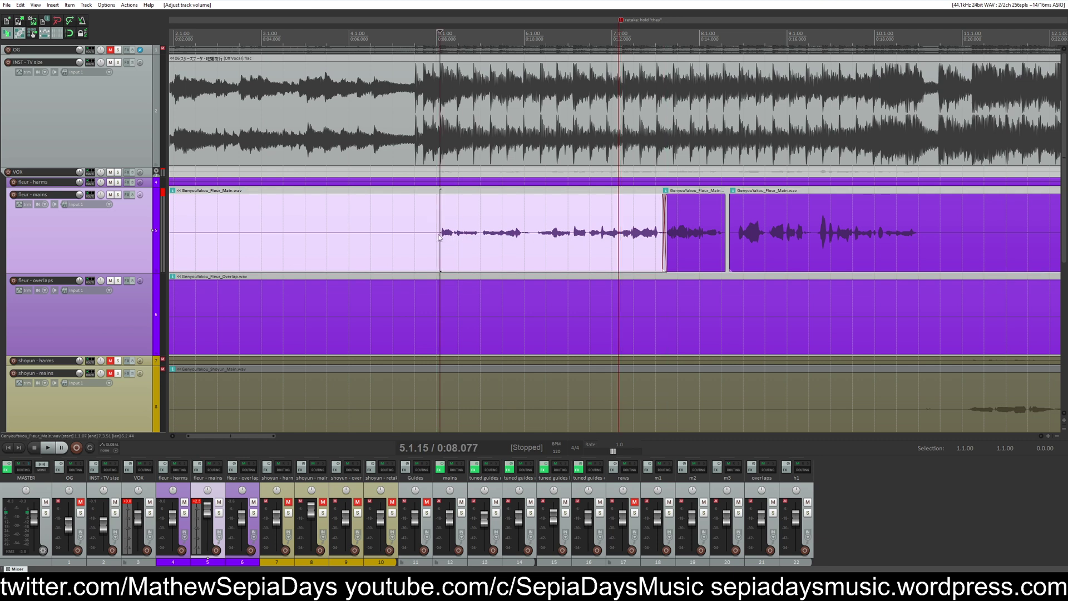
key(space)
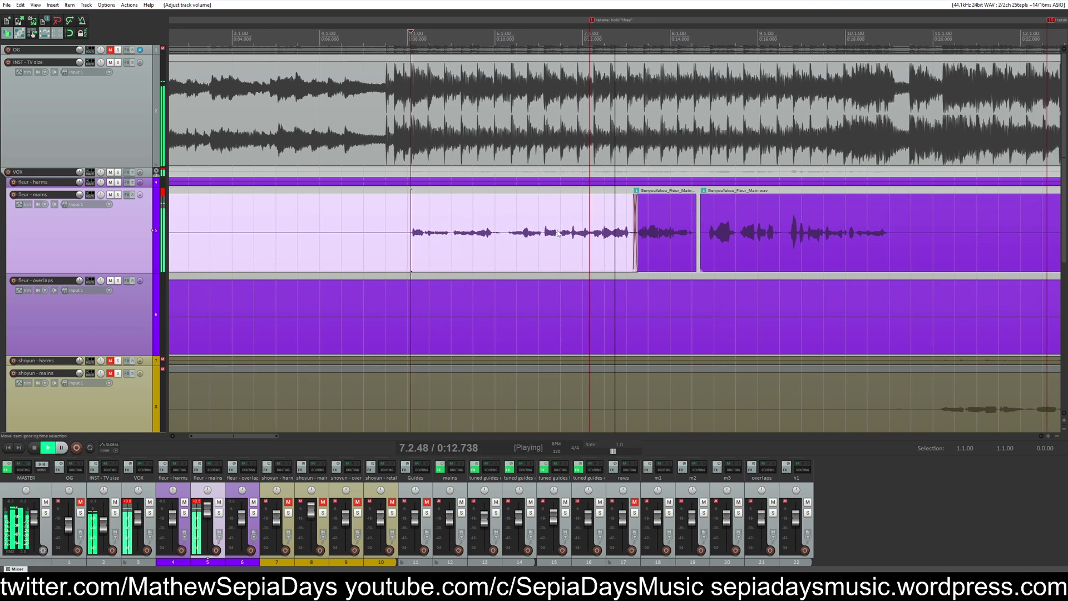
key(space)
Step: Place the edit cursor at 7.1.25, on the marker for the "they" retake, and inspect the surrounding vocal clip
click(573, 238)
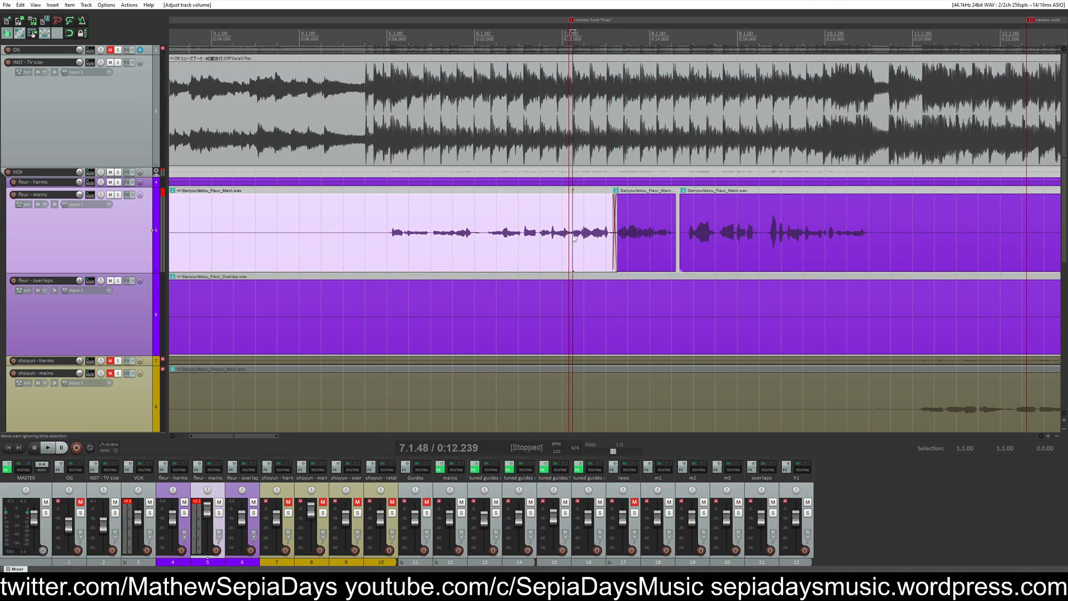
click(568, 238)
scroll(568, 238, up, 3)
scroll(580, 238, down, 3)
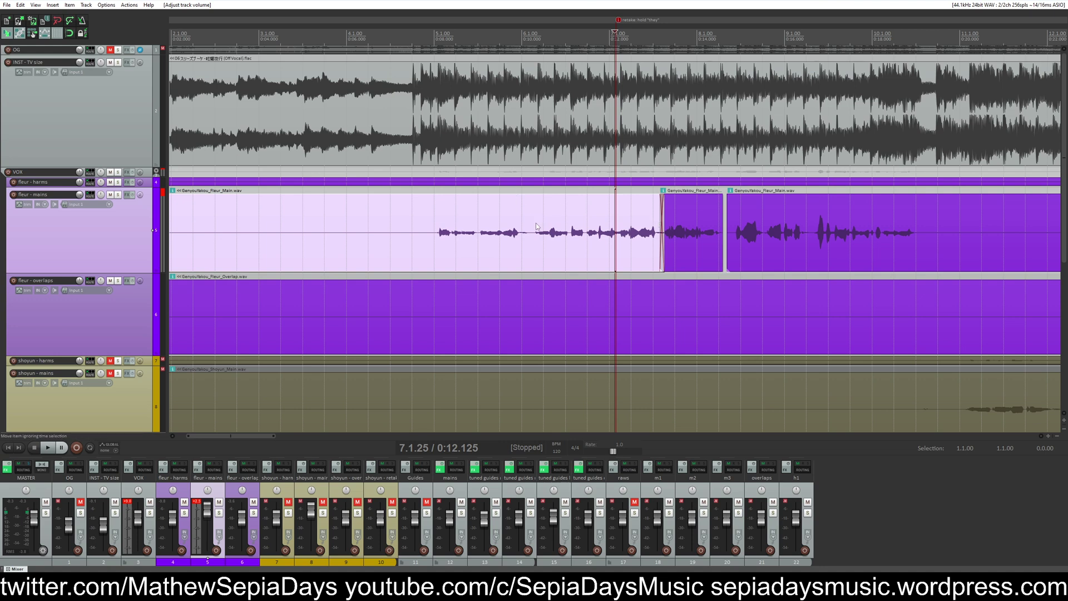
scroll(579, 213, down, 2)
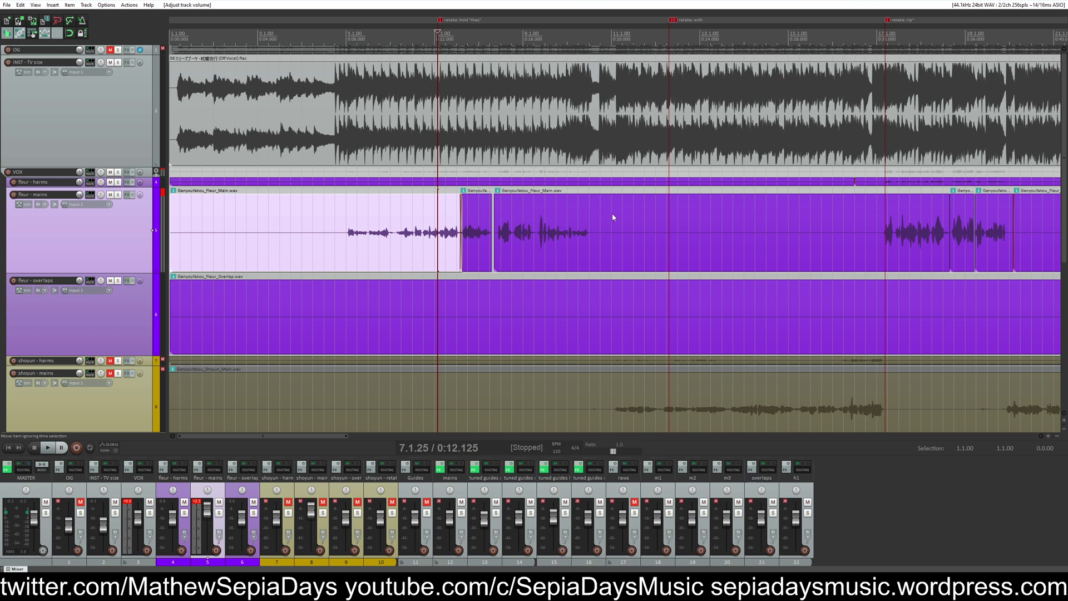
Step: Examine the remaining fleur - mains clips through the first chorus, ending with the edit cursor at 48.3.18 in the long clip after it
click(565, 233)
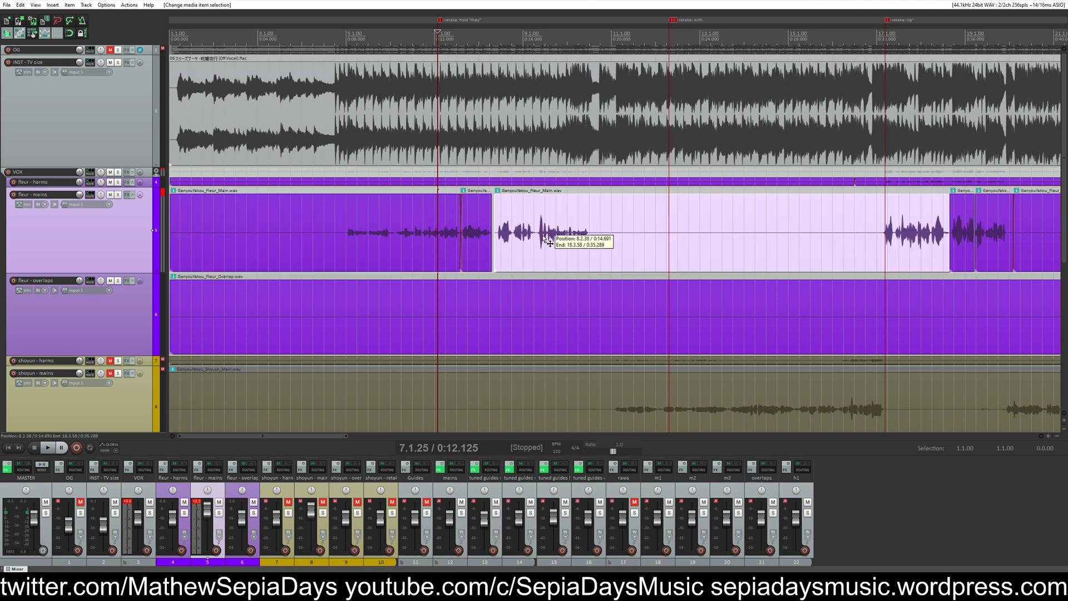
click(859, 216)
scroll(859, 217, down, 2)
scroll(842, 222, up, 1)
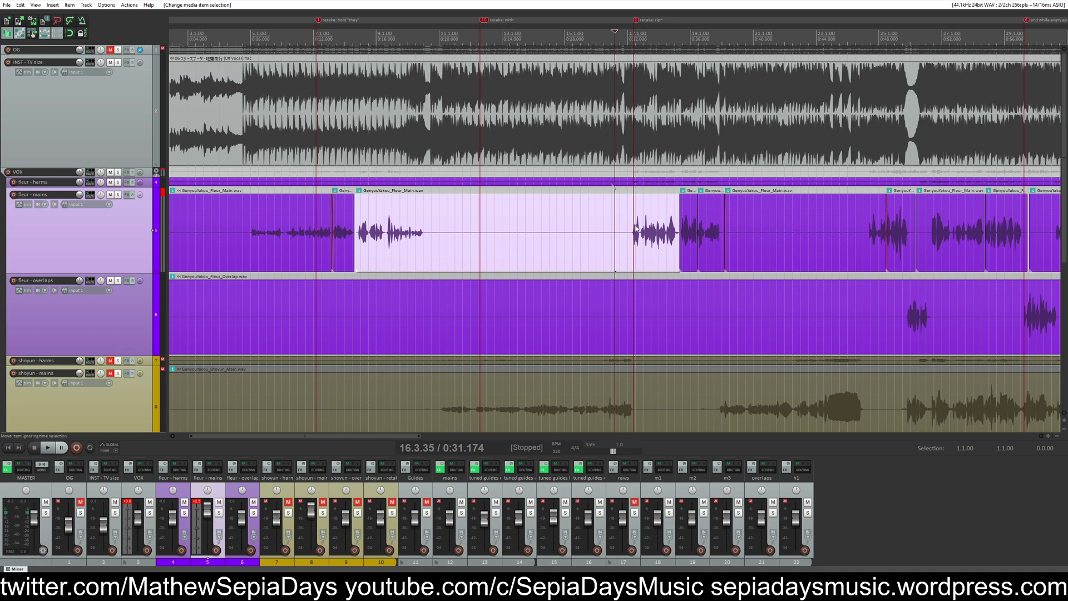
click(858, 230)
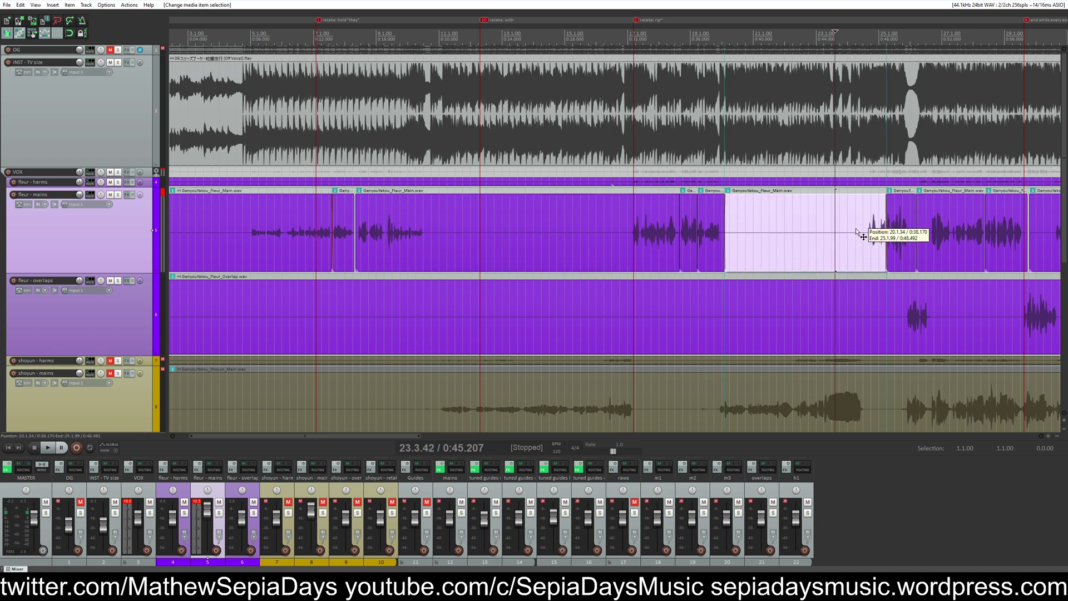
scroll(862, 231, up, 2)
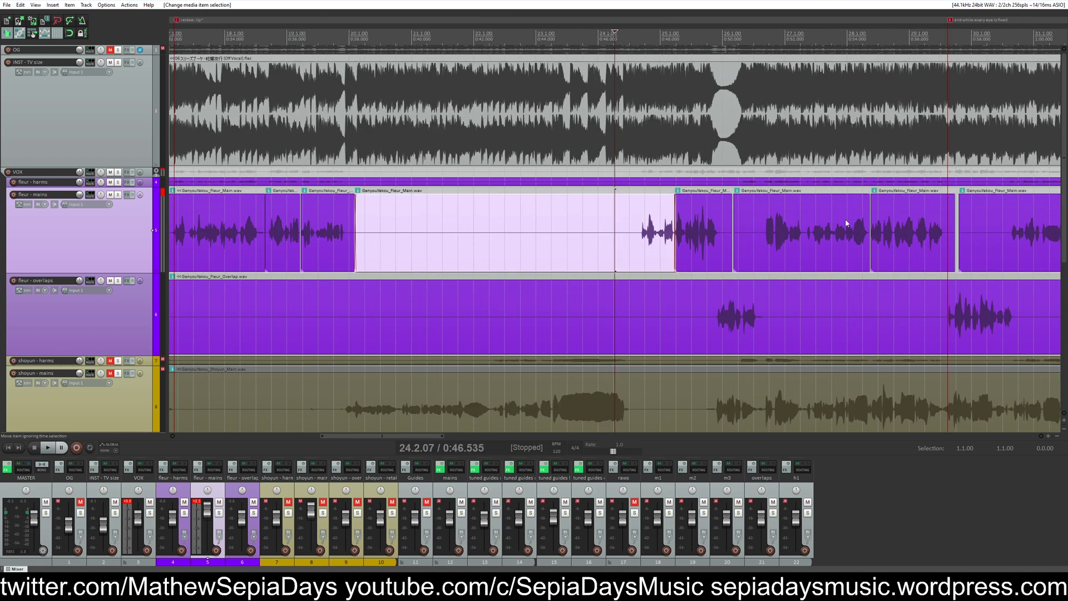
scroll(857, 225, down, 2)
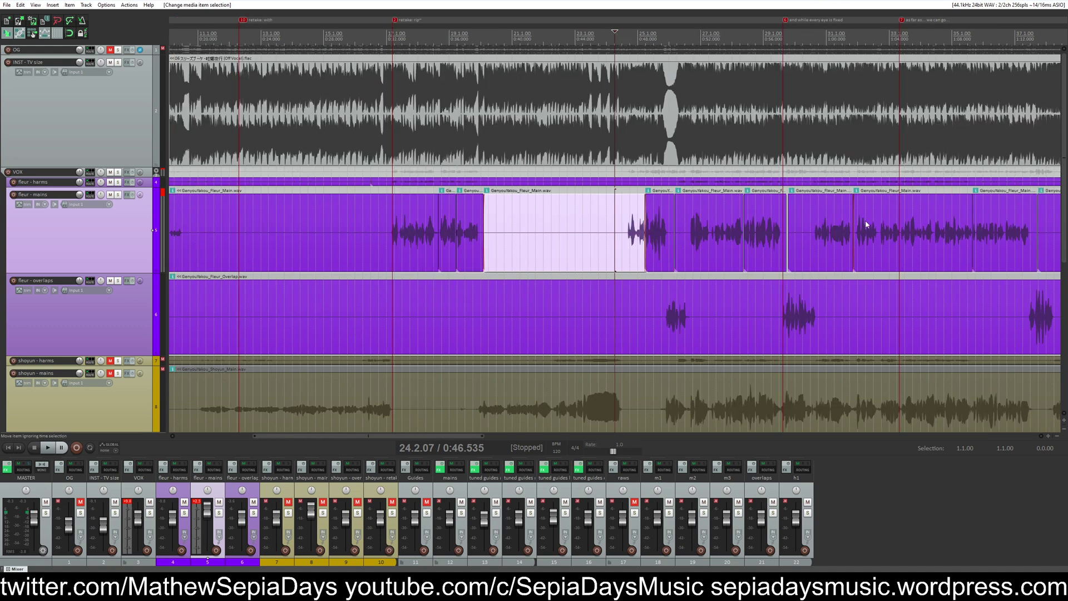
scroll(888, 226, down, 1)
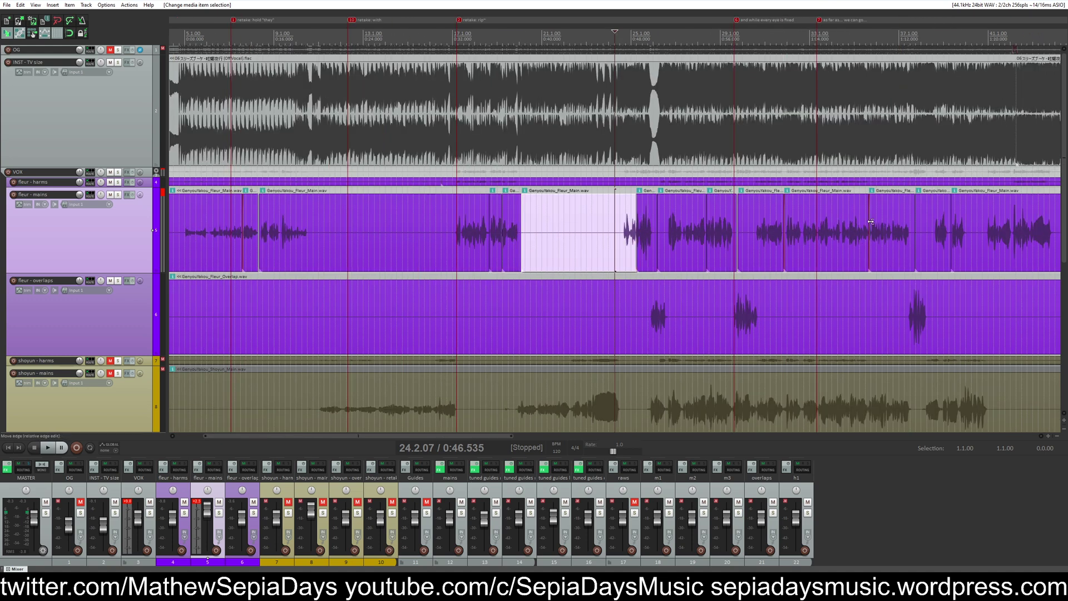
scroll(860, 225, down, 1)
click(762, 233)
scroll(779, 232, up, 2)
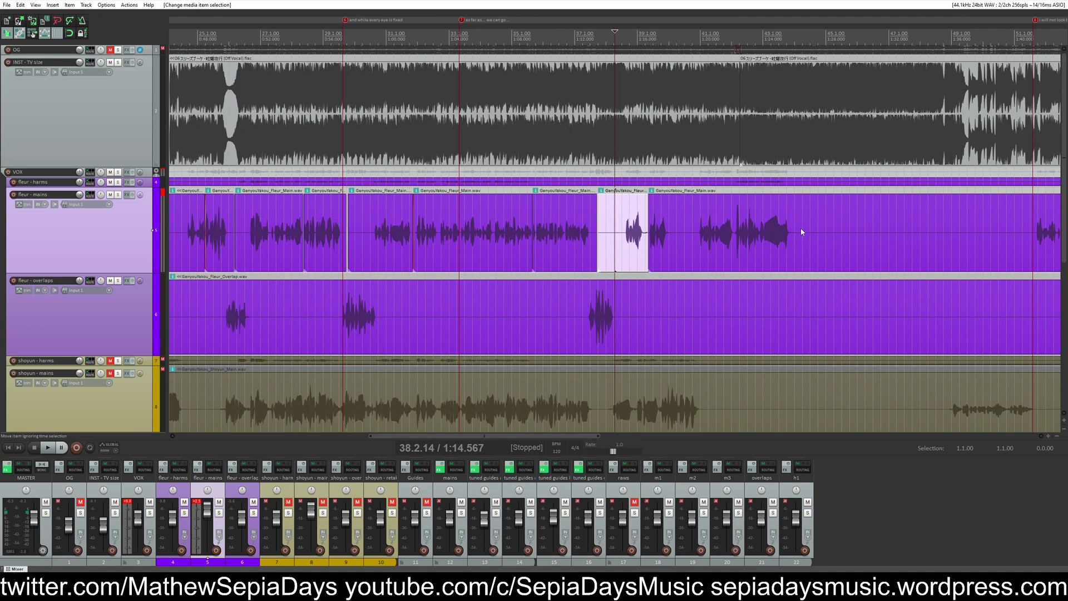
scroll(705, 246, down, 2)
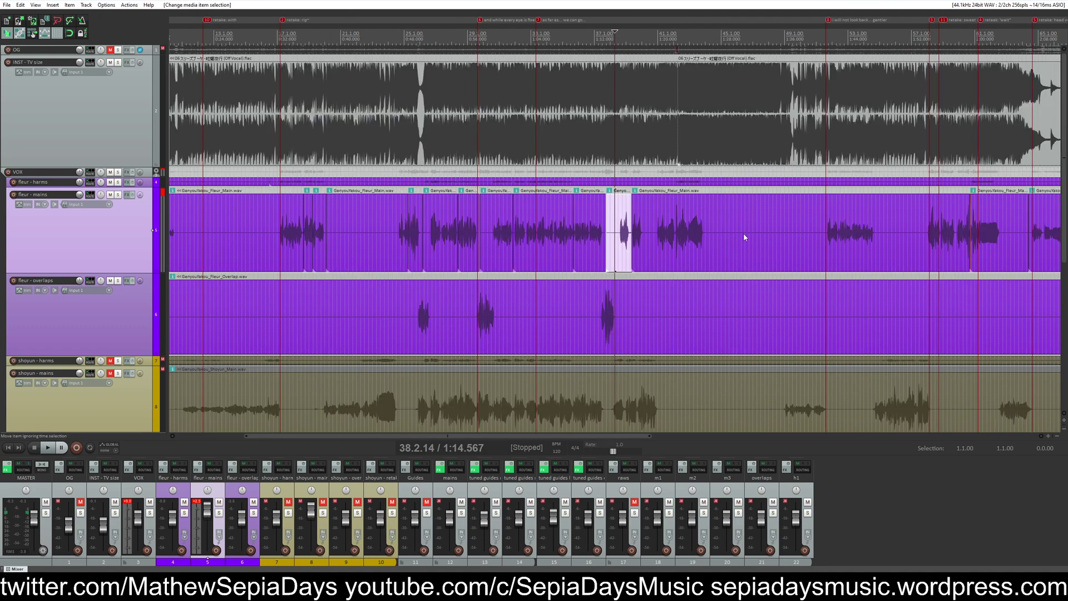
click(778, 234)
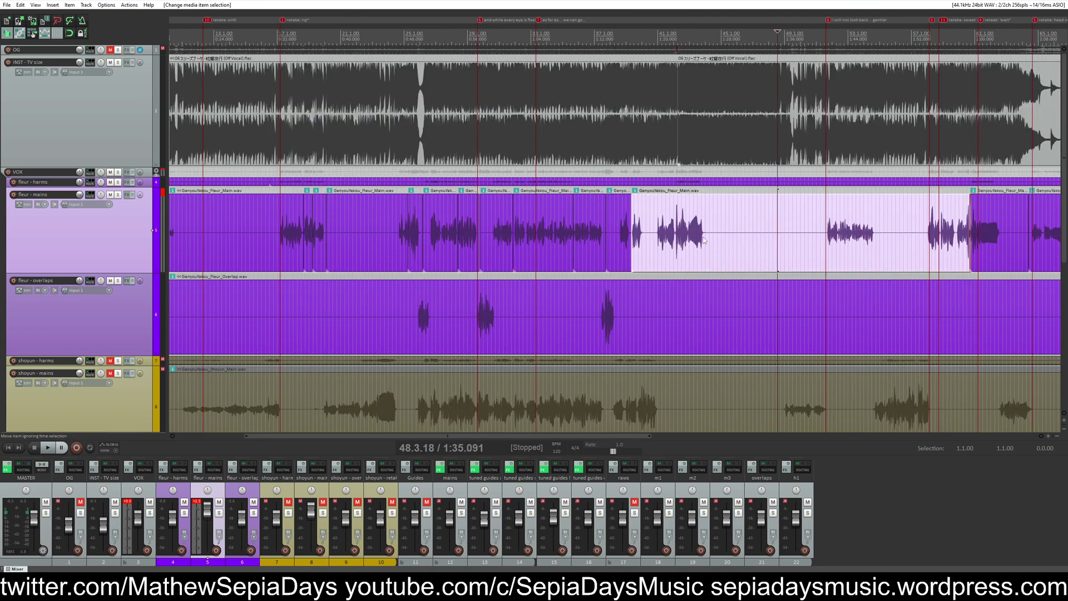
Step: Unmute the shoyun - mains track and return to the fleur tracks
scroll(94, 344, down, 3)
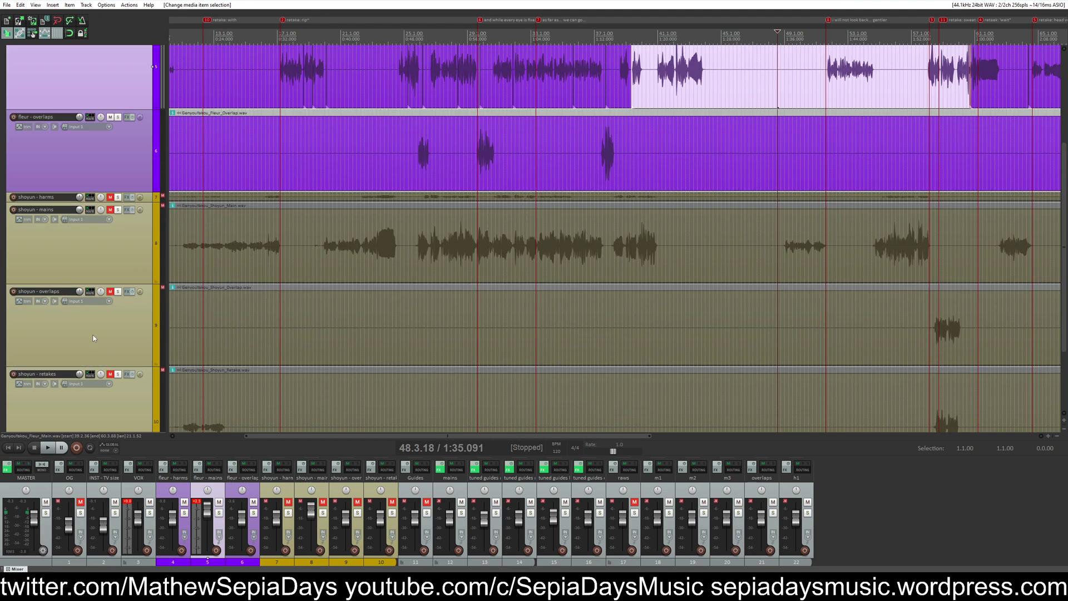
click(112, 211)
scroll(92, 245, up, 3)
scroll(93, 245, right, 3)
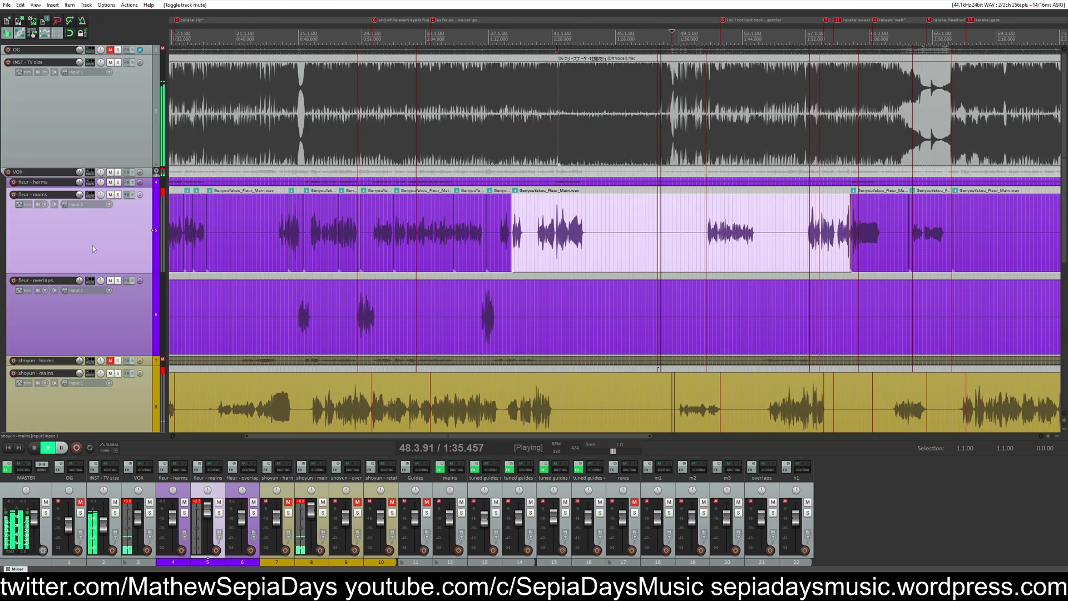
Step: Listen to the second section with both singers' mains from 46.3.71 to about bar 59
click(580, 245)
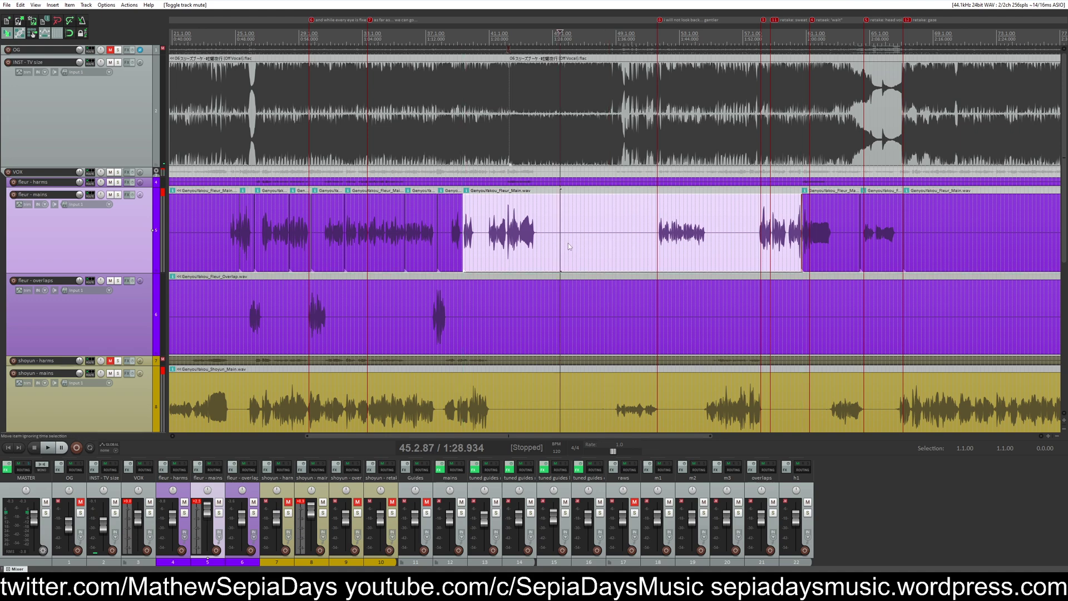
key(space)
scroll(636, 259, up, 2)
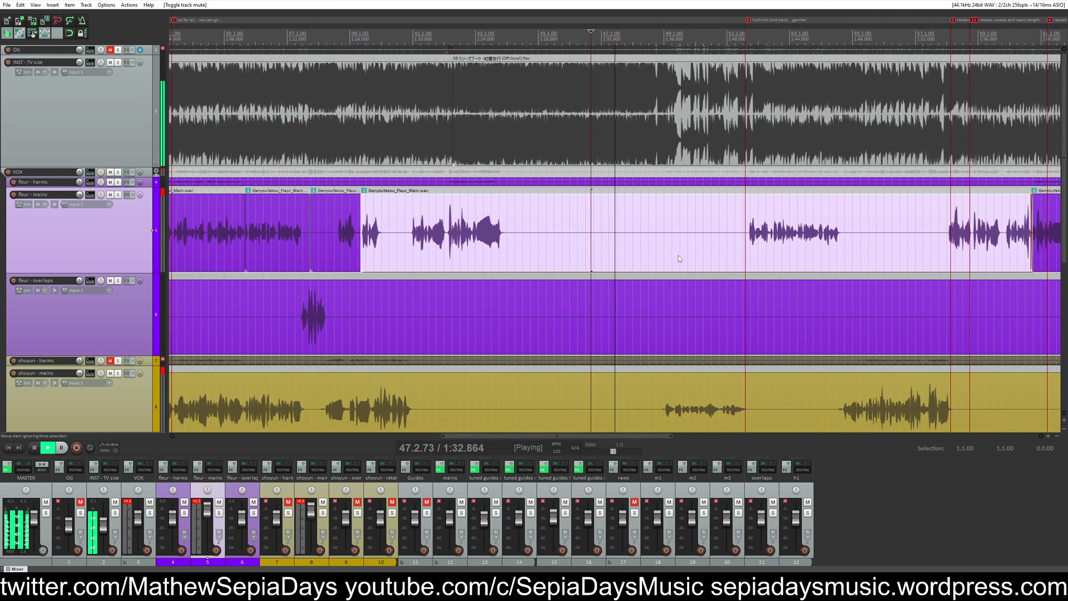
scroll(678, 247, up, 1)
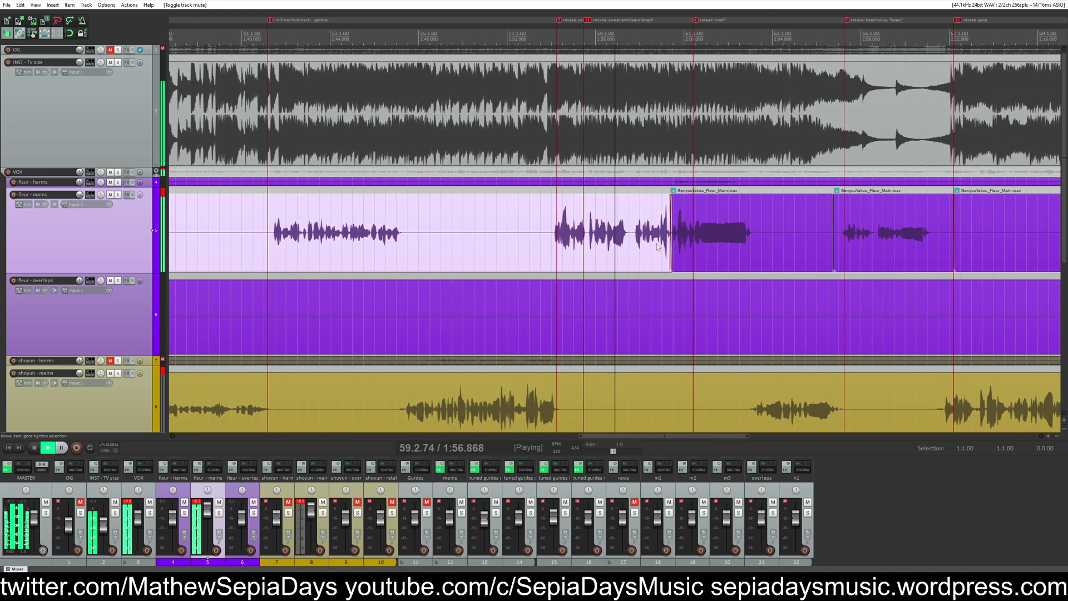
key(space)
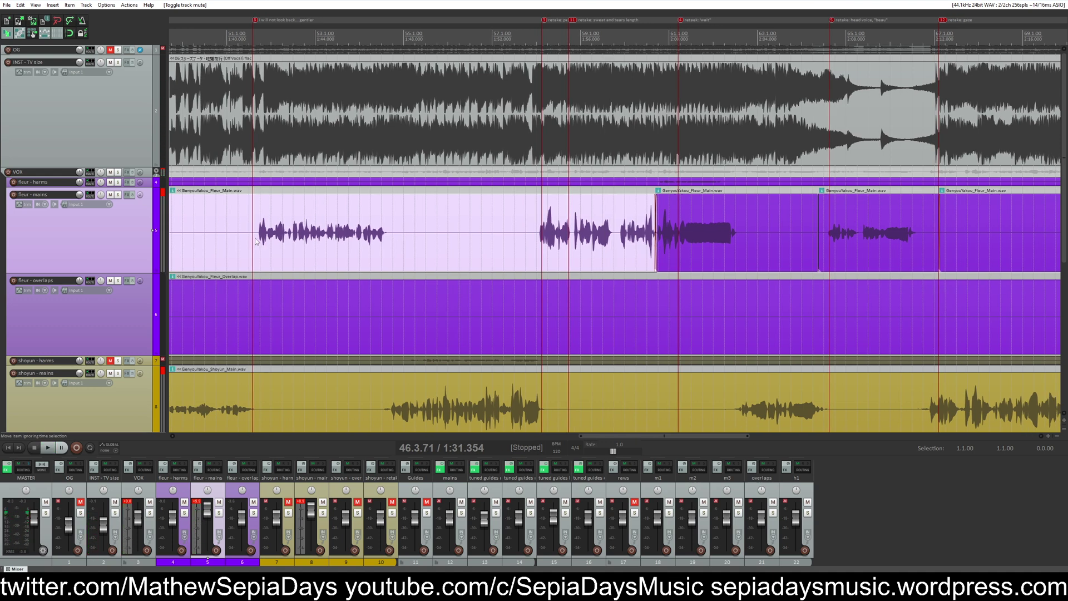
Step: Inspect fleur's line after bar 51 on the fleur - mains track, placing the edit cursor at 54.3.97, past its end
click(253, 233)
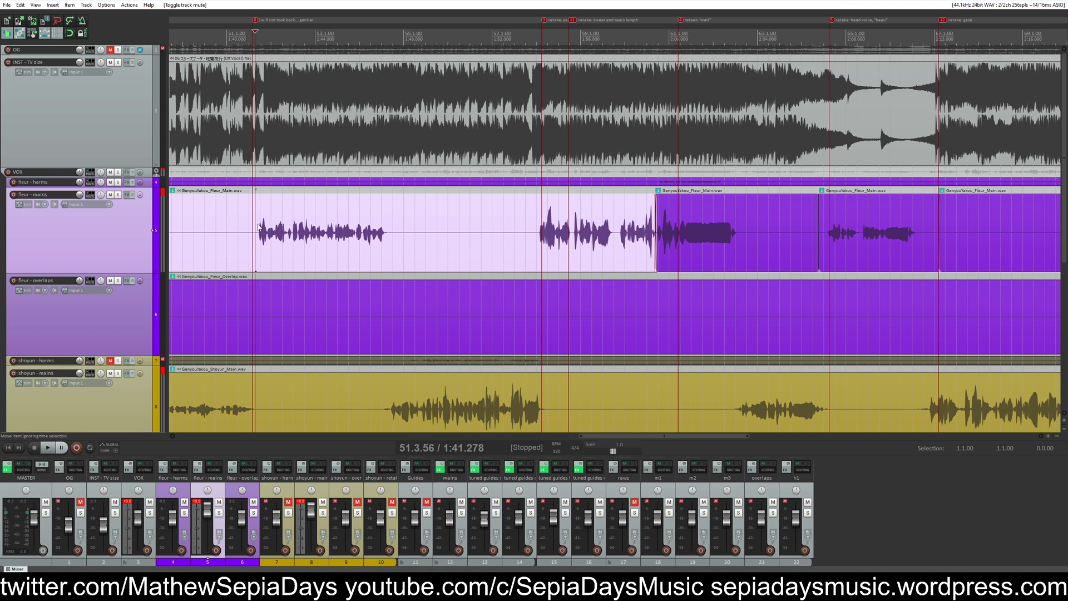
click(258, 226)
click(393, 228)
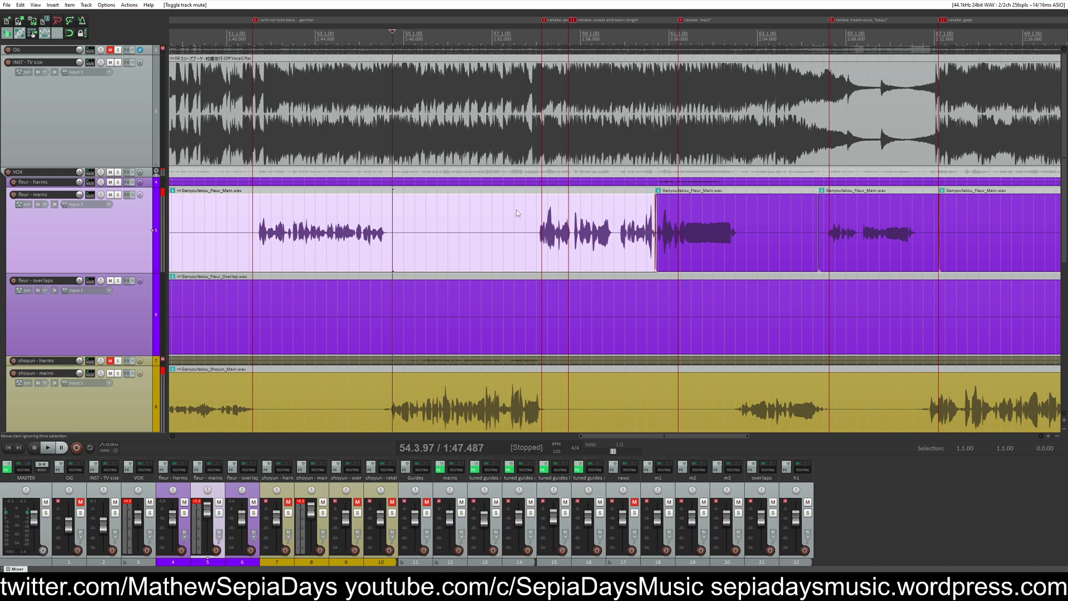
Step: Inspect fleur's phrases from bar 58 on the fleur - mains track, placing the edit cursor at 57.4.68, just ahead of them
click(541, 218)
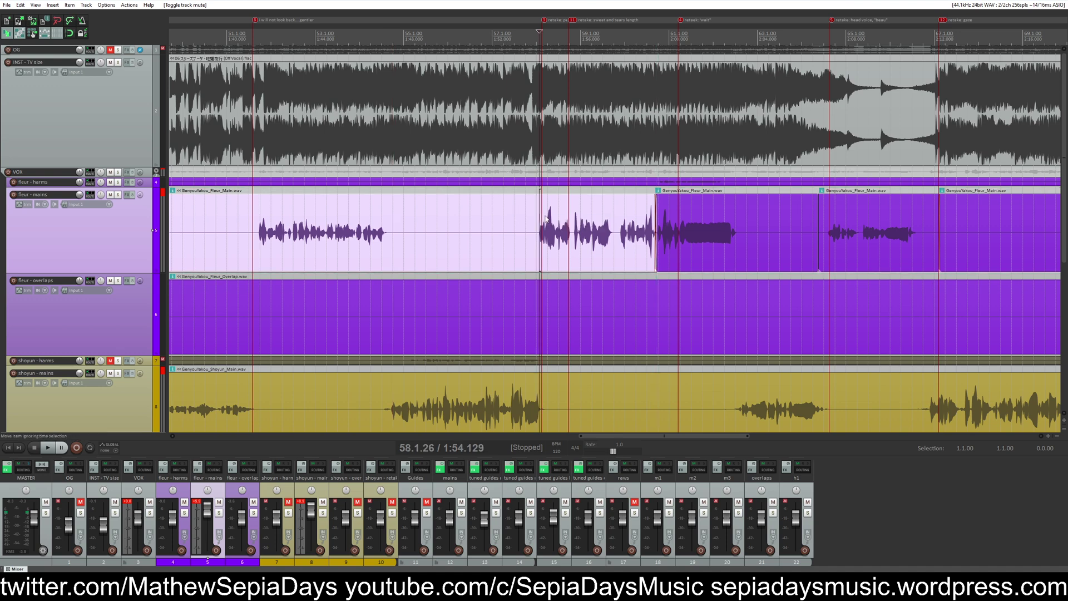
click(525, 225)
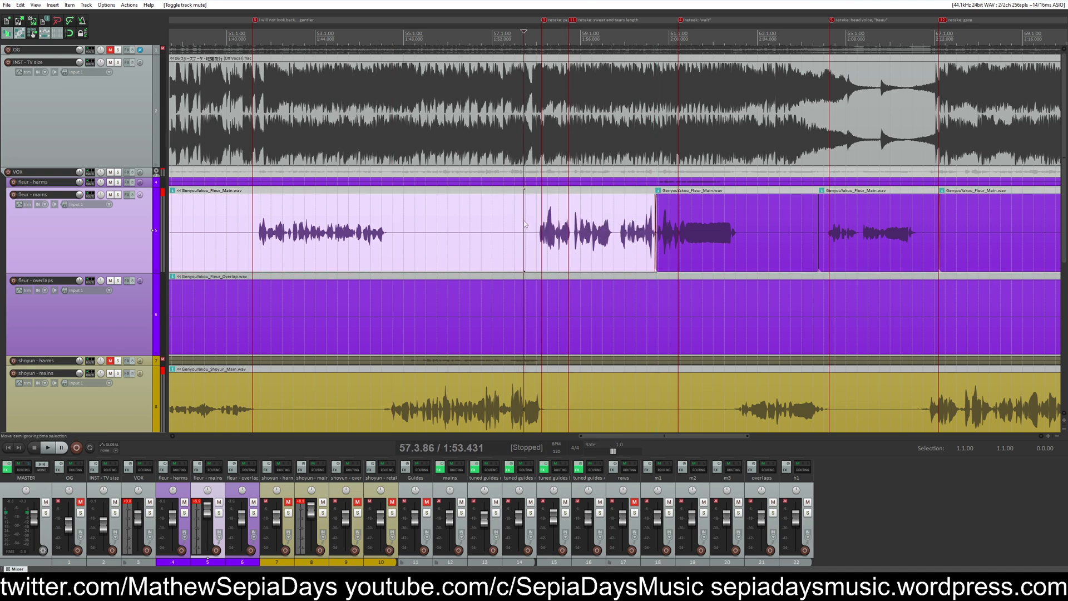
click(574, 226)
scroll(588, 226, up, 2)
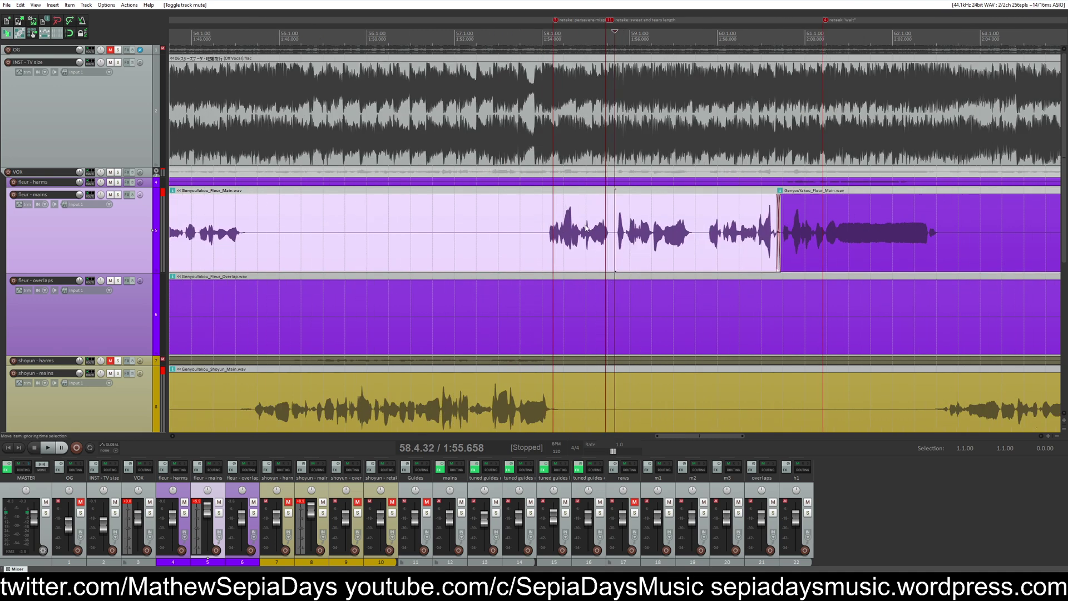
scroll(39, 254, down, 2)
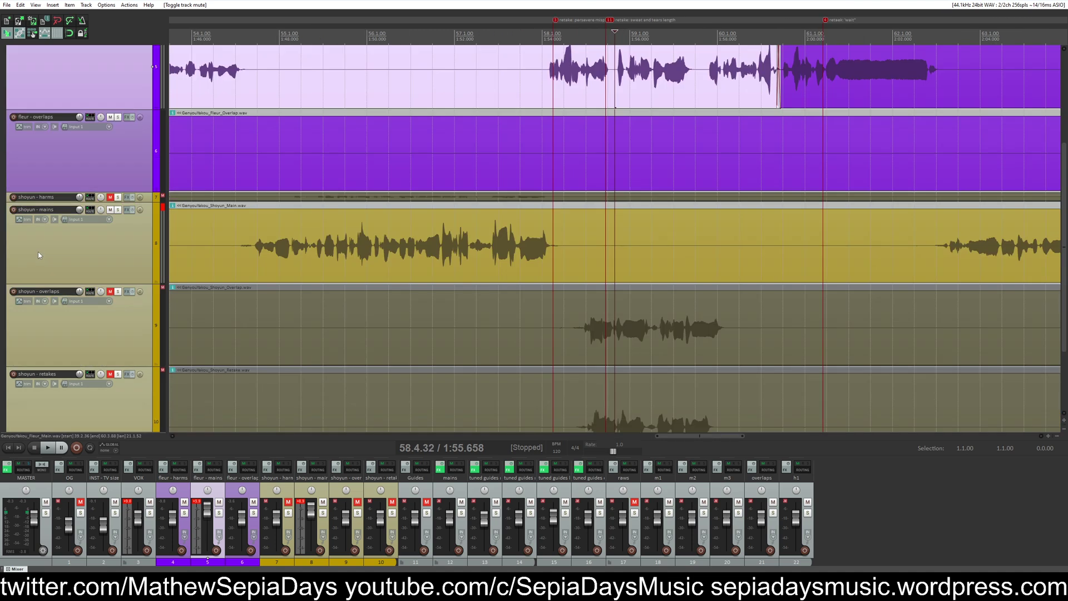
scroll(39, 252, up, 1)
click(536, 175)
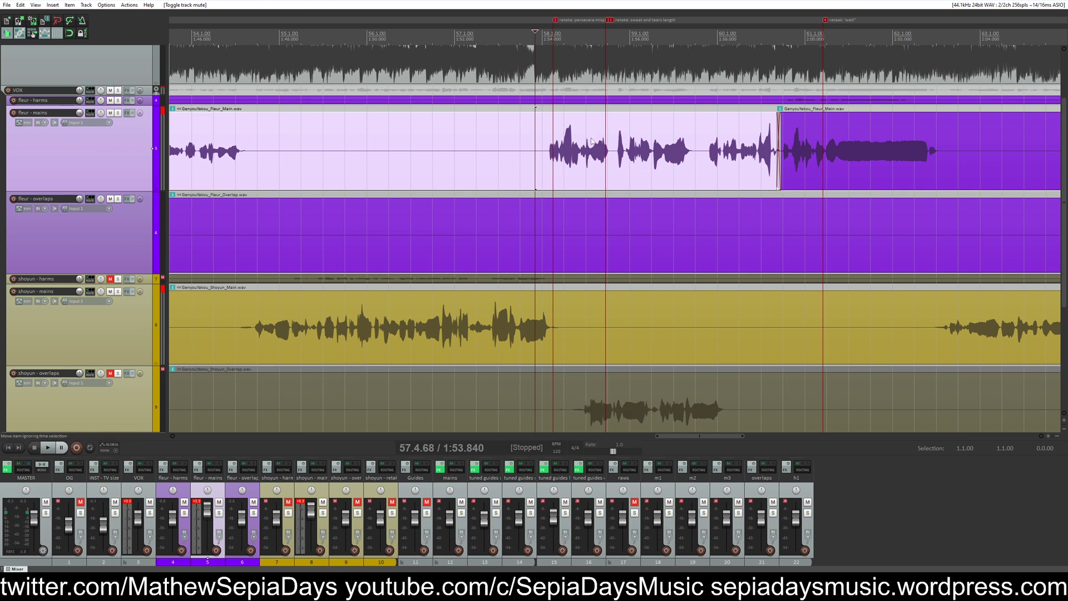
Step: Examine the separate phrases between bars 58 and 60 on fleur - mains, returning the edit cursor to 57.4.91
click(621, 150)
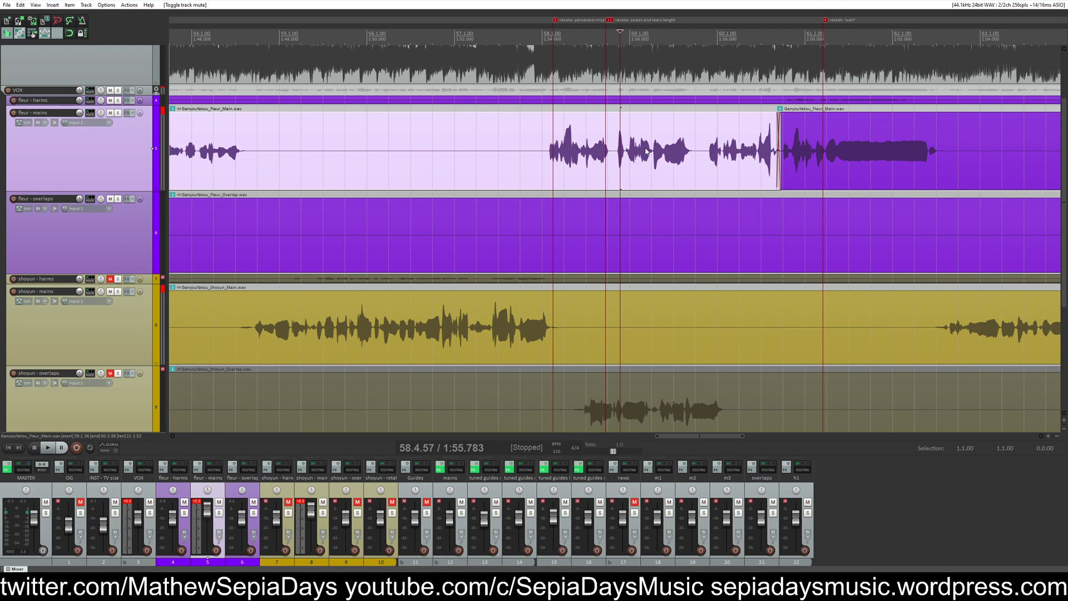
click(545, 150)
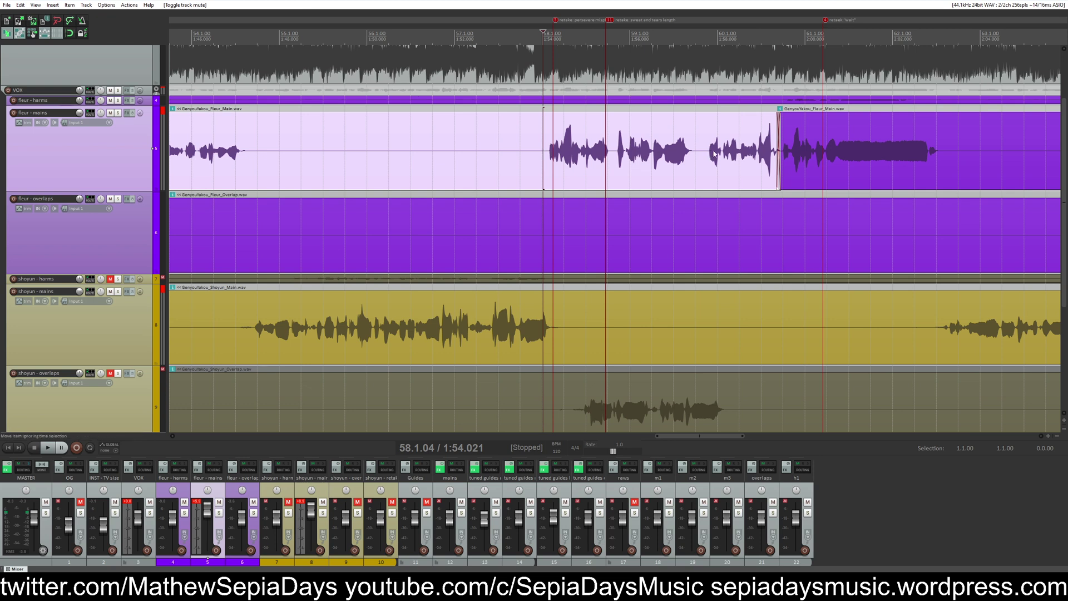
drag(701, 154, 704, 155)
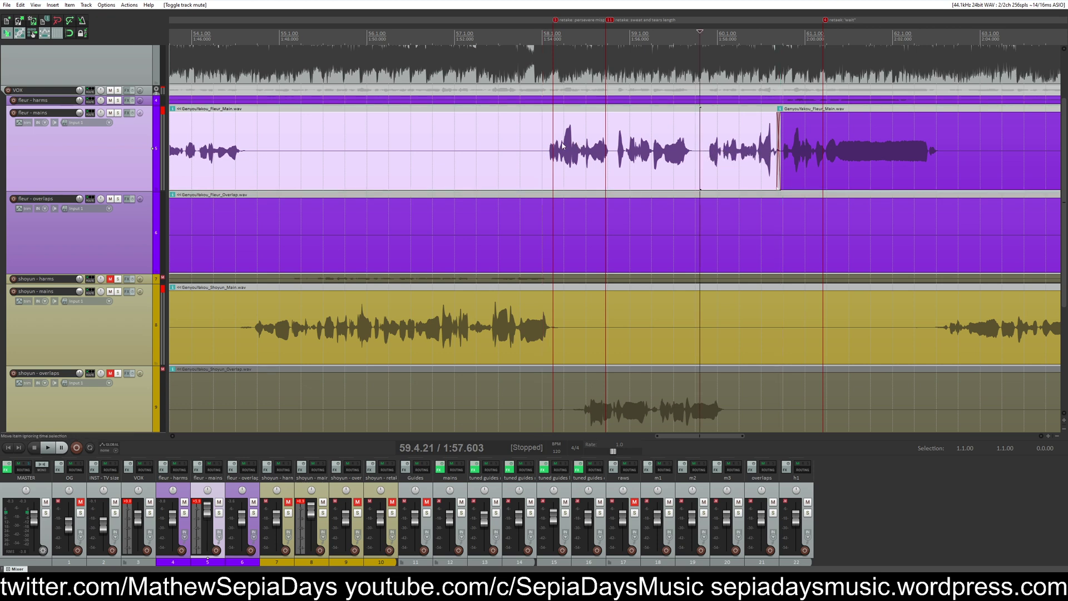
click(540, 149)
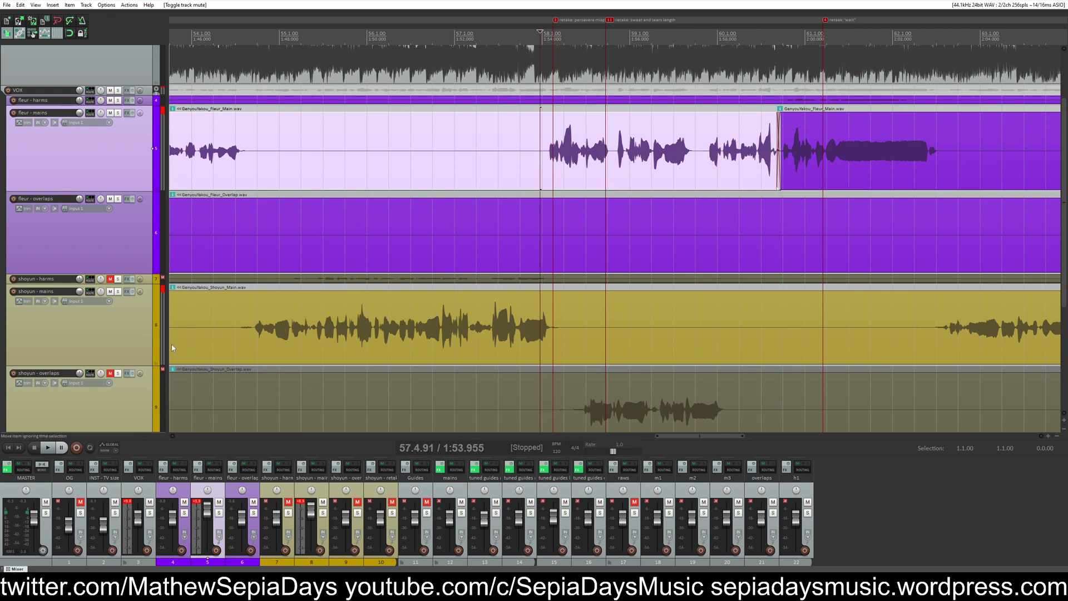
Step: Unmute the shoyun - overlaps track and listen to both singers from 57.4.91 to about bar 64
click(110, 373)
key(space)
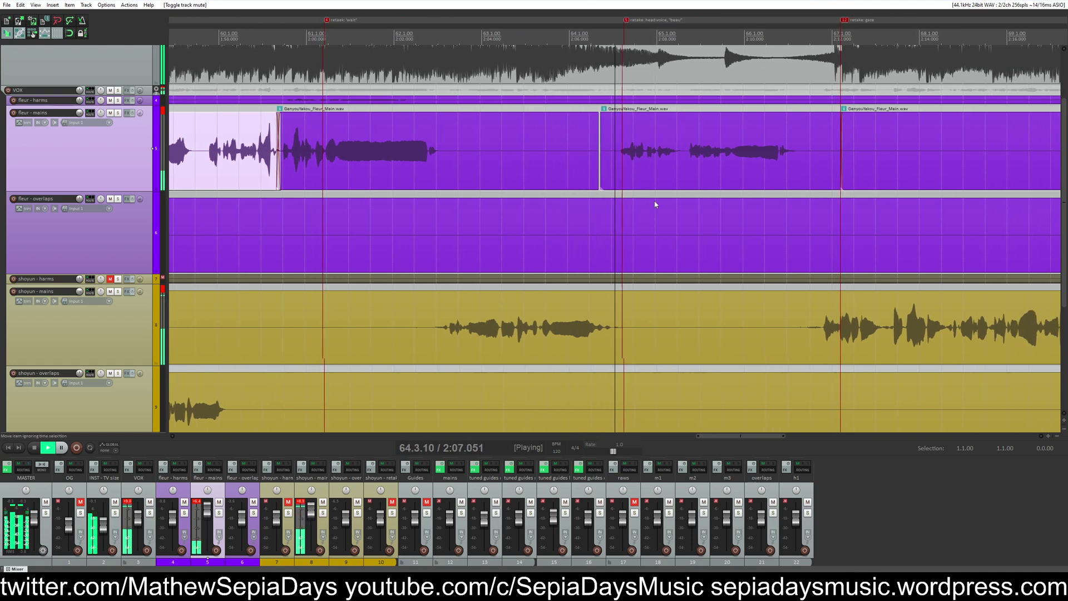
key(space)
Step: Inspect fleur's held note after bar 61 and the phrase before it, placing the edit cursor at 62.3.18, past the note
click(339, 154)
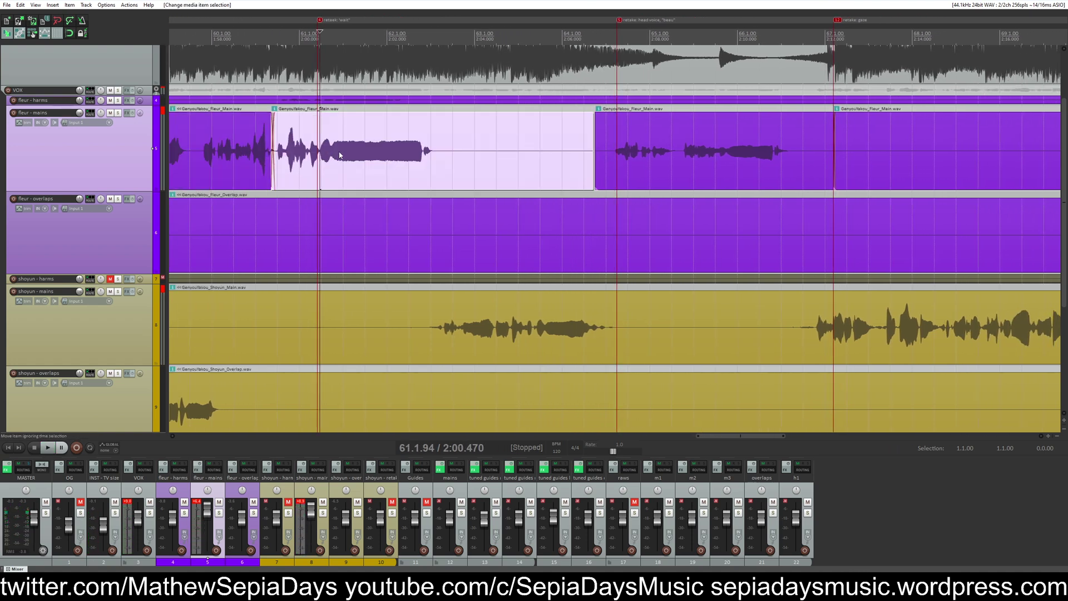
scroll(461, 159, up, 2)
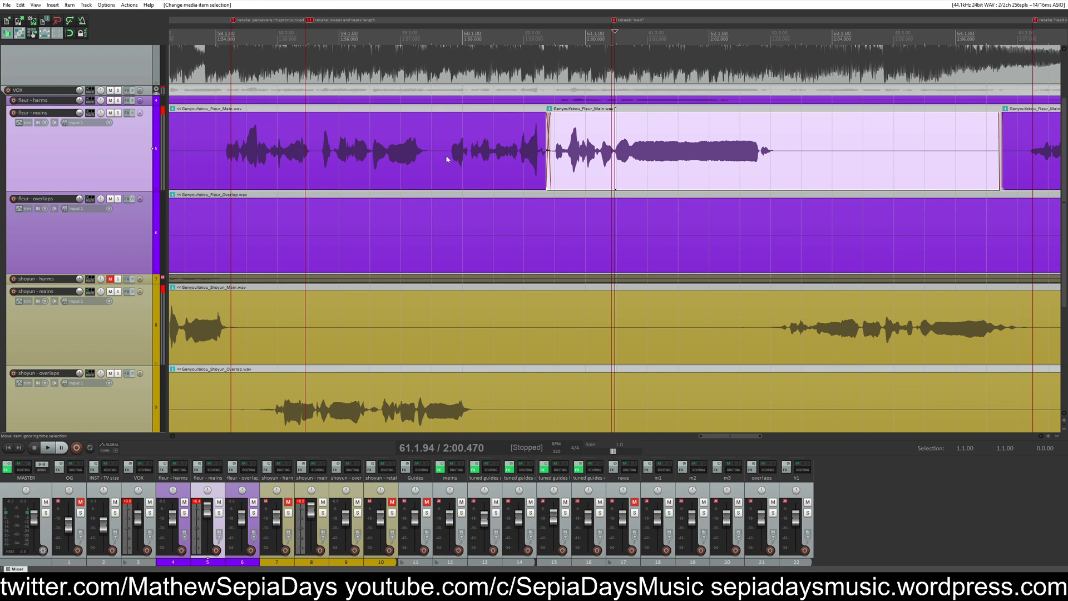
click(447, 159)
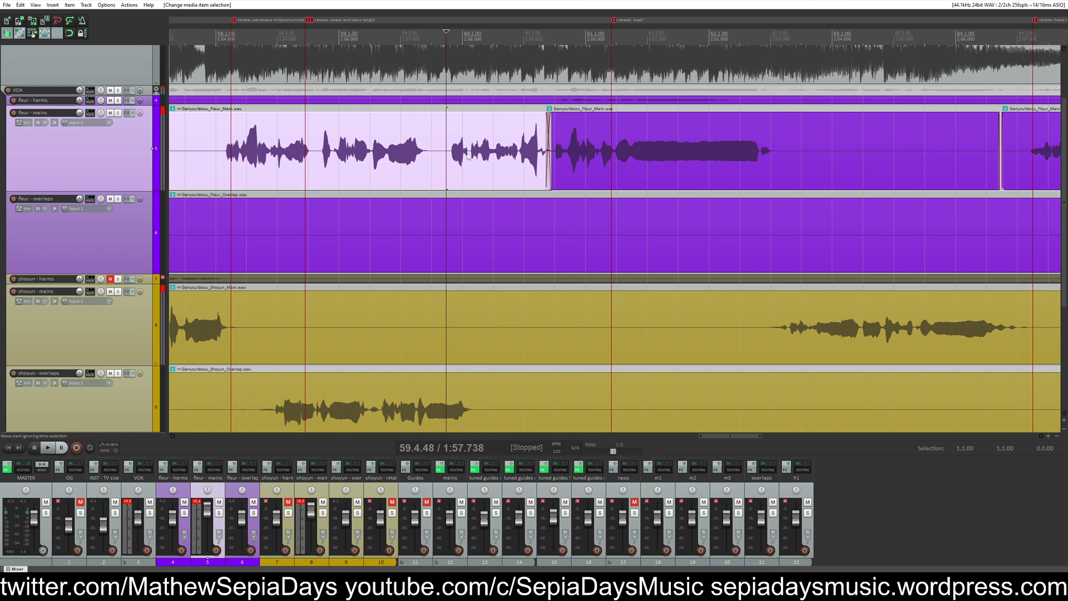
click(777, 151)
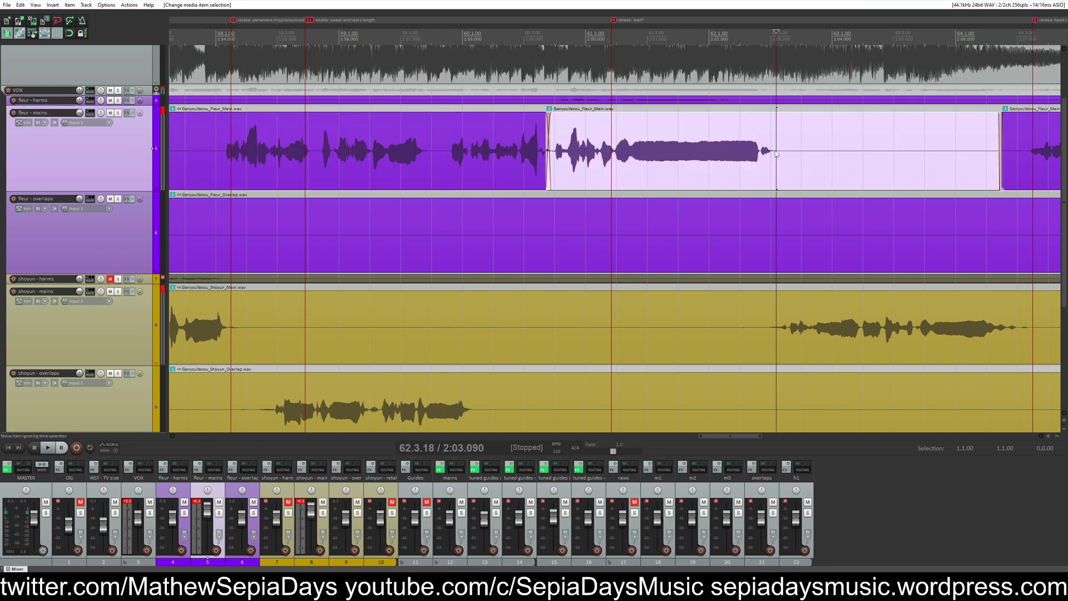
Step: Look back through the earlier fleur - mains clips toward the song's start, placing the edit cursor at 11.2.13 in the opening clip
scroll(776, 154, down, 10)
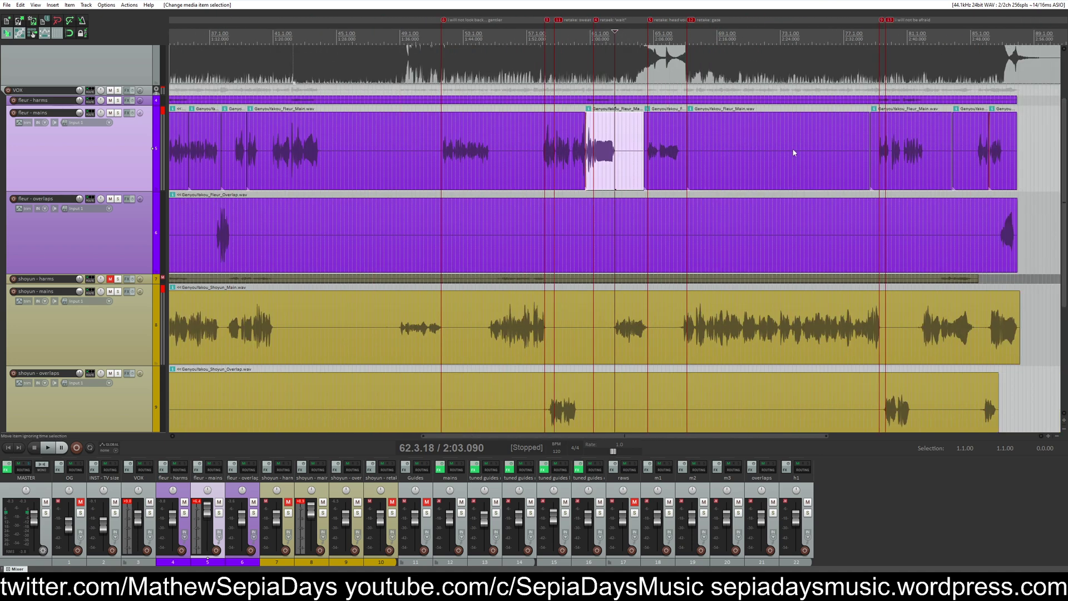
scroll(353, 160, up, 1)
click(209, 156)
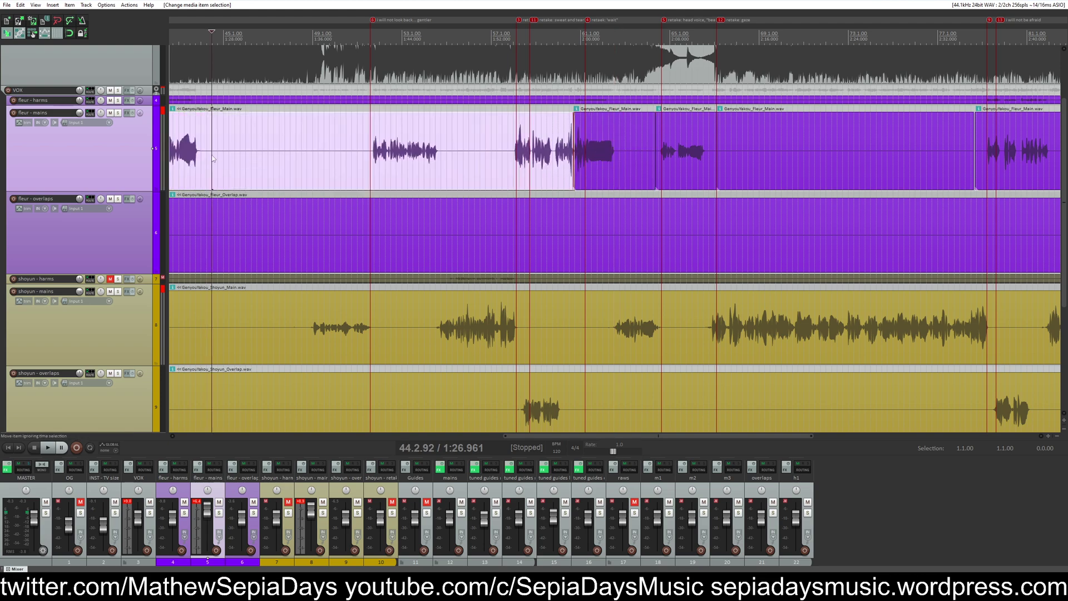
scroll(222, 154, up, 1)
click(222, 154)
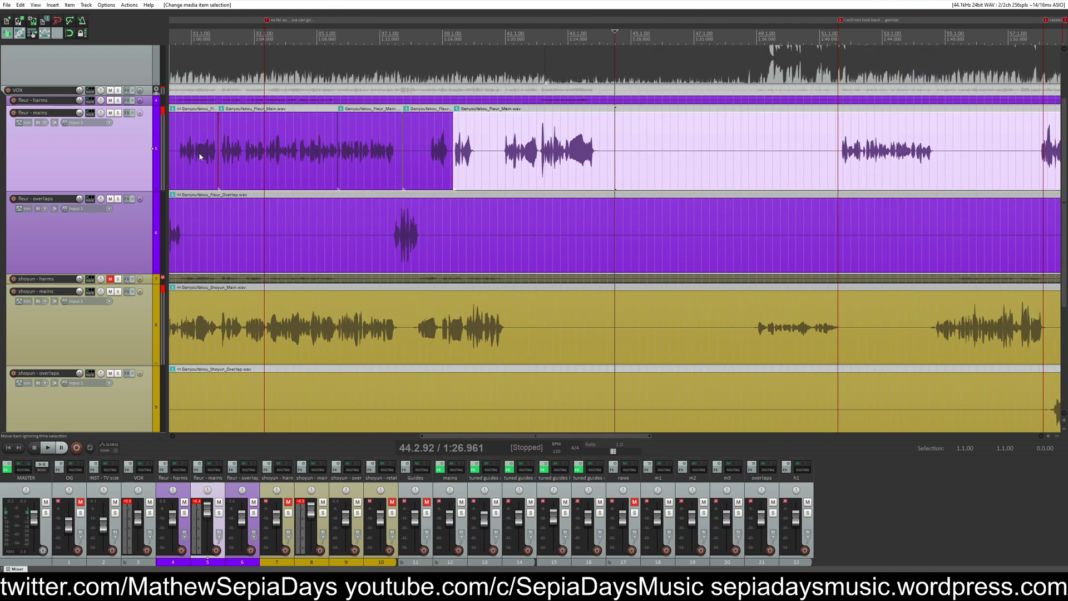
click(216, 156)
click(185, 159)
scroll(195, 159, up, 1)
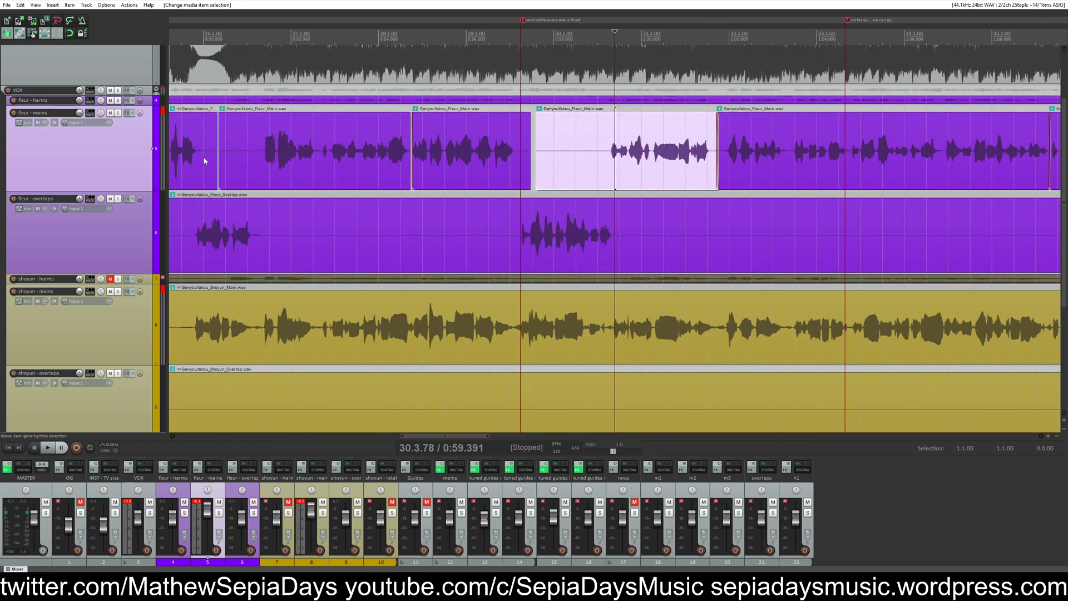
scroll(203, 162, down, 2)
click(182, 163)
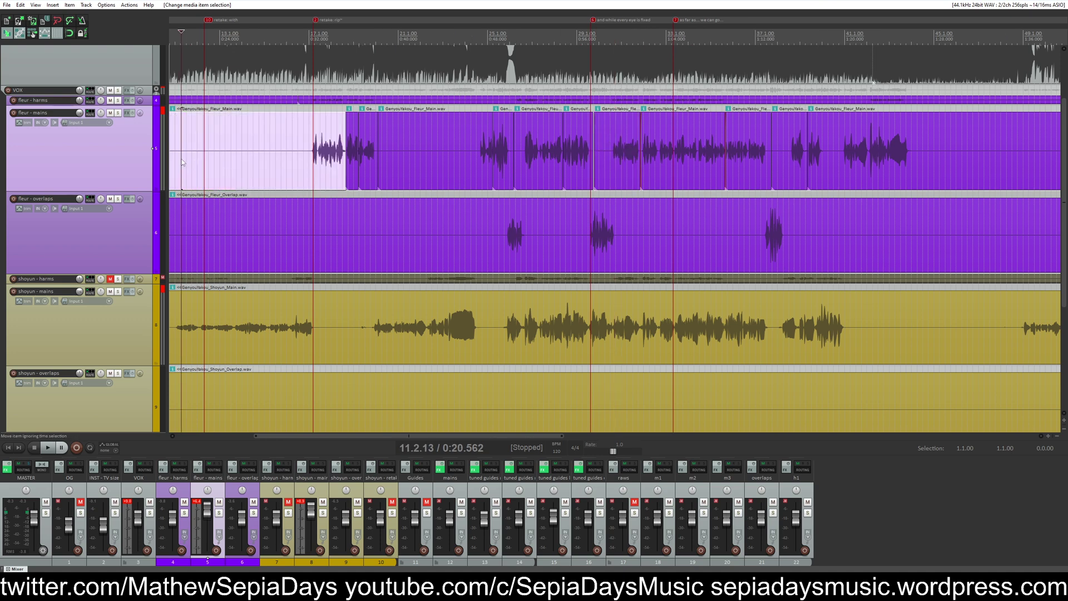